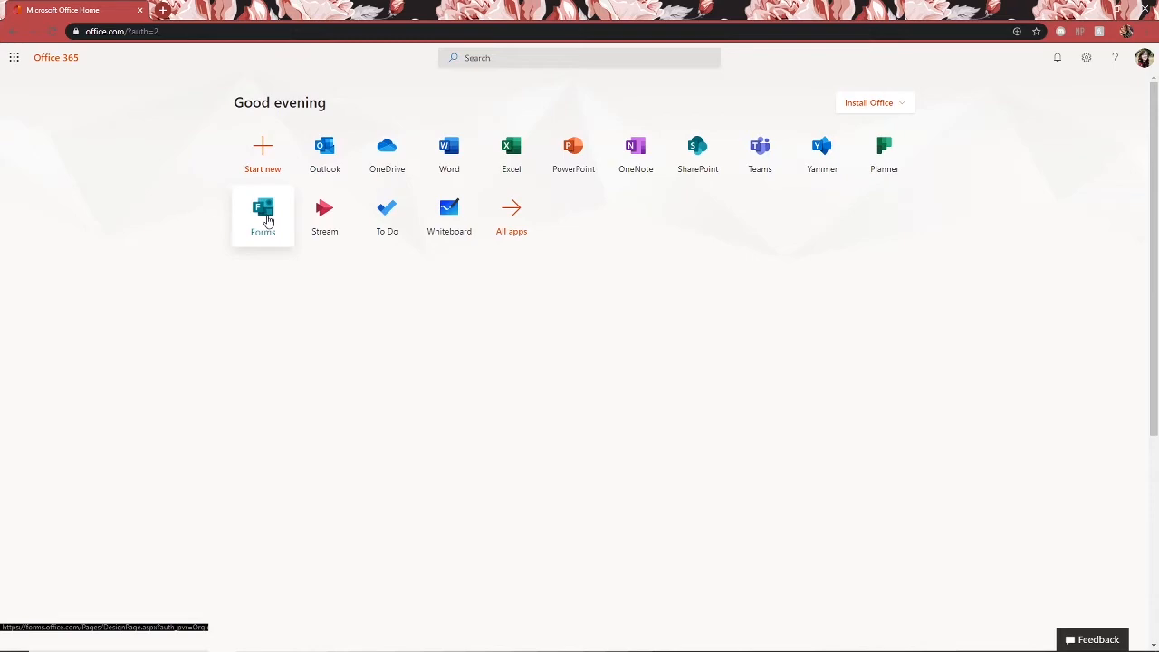
# Create a new form in Microsoft Forms and title it "Customer Survey"
pyautogui.click(512, 227)
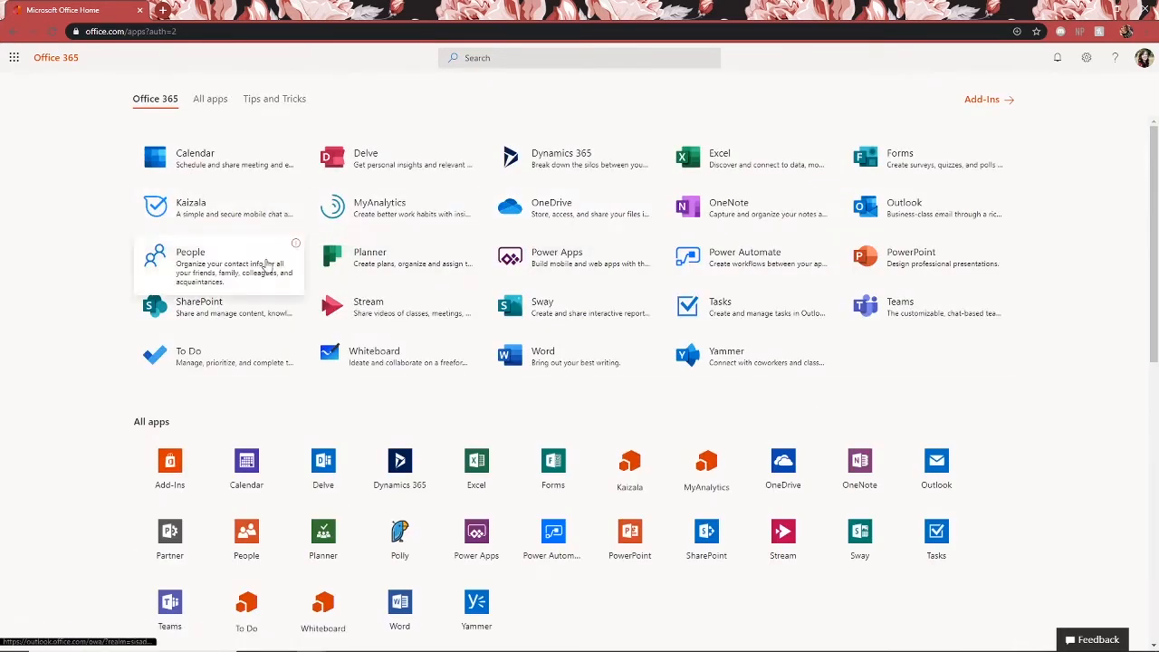
pyautogui.click(900, 171)
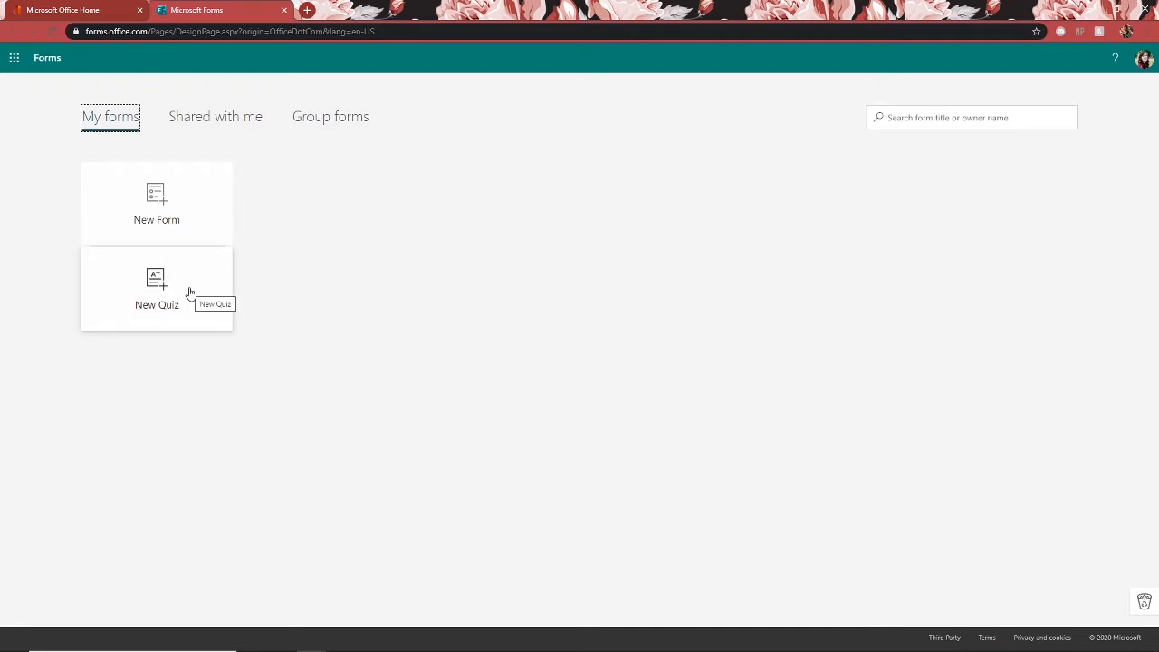
pyautogui.click(190, 211)
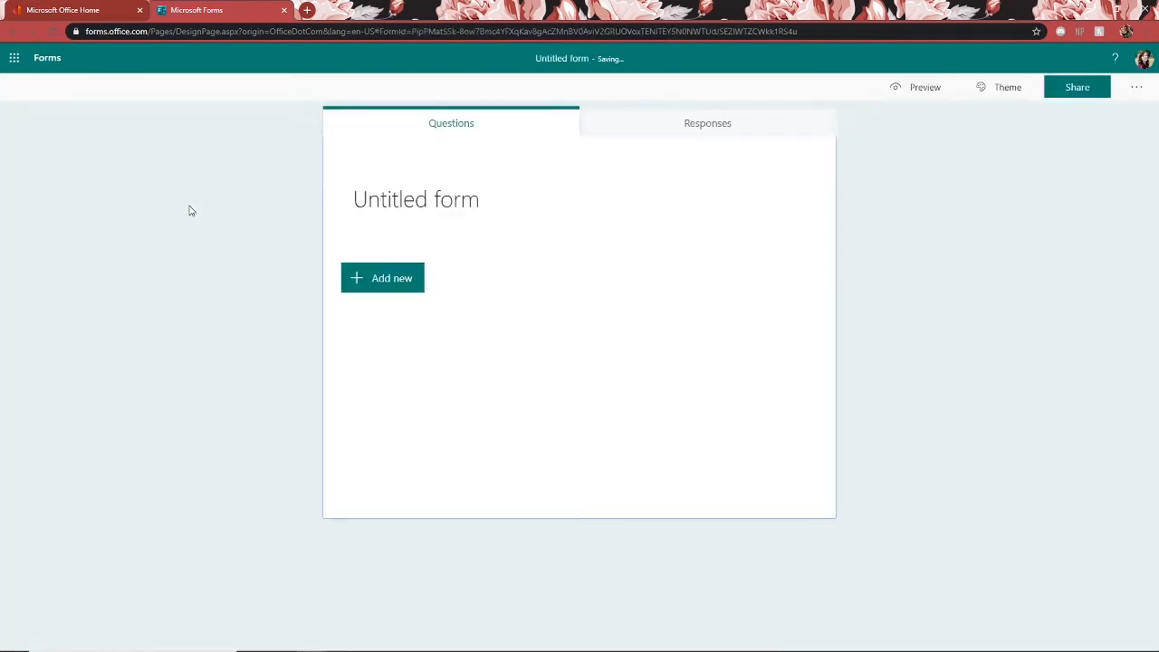
pyautogui.click(512, 197)
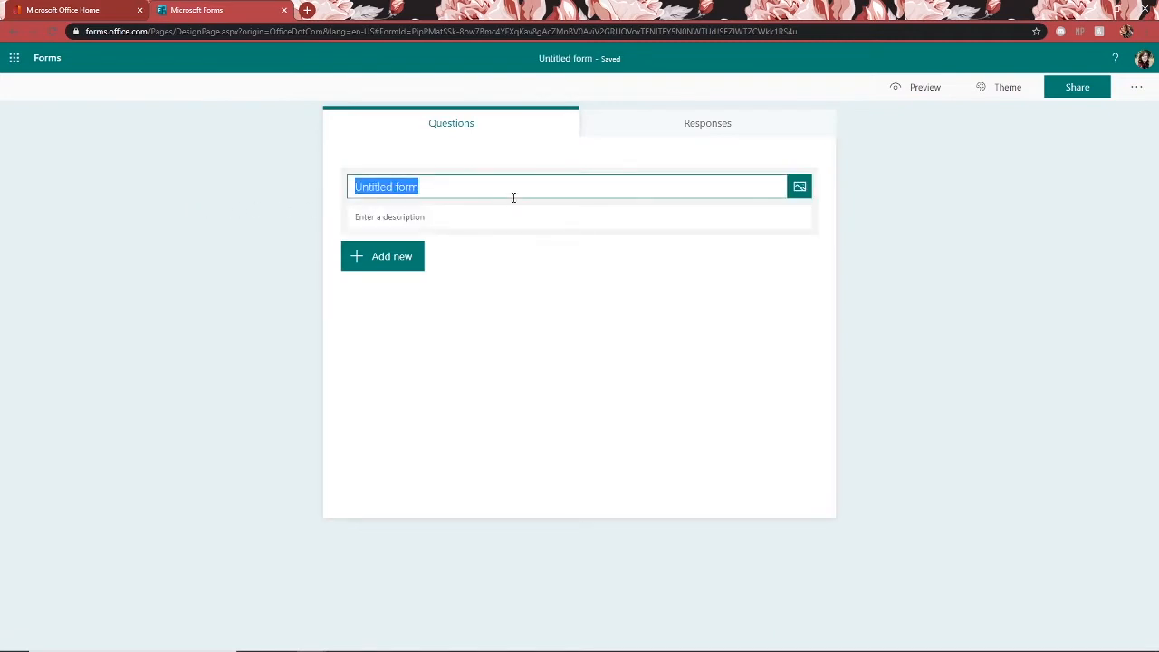
pyautogui.write('Customer Survey')
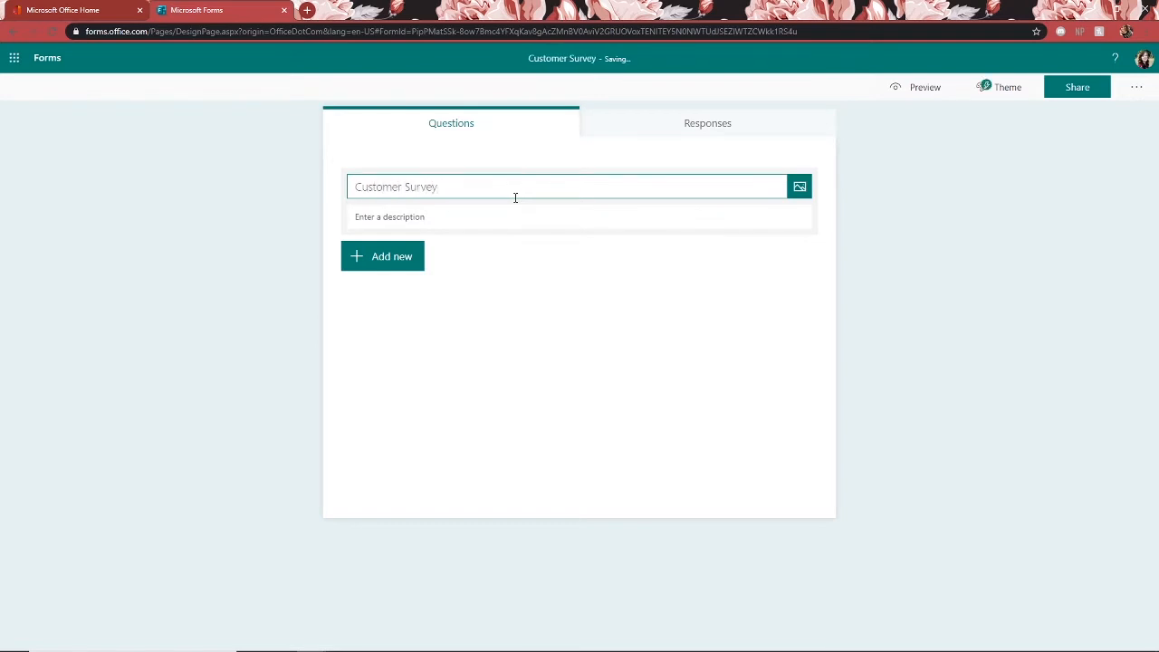
# Look through the available sources for a title image, including image search and OneDrive
pyautogui.click(801, 188)
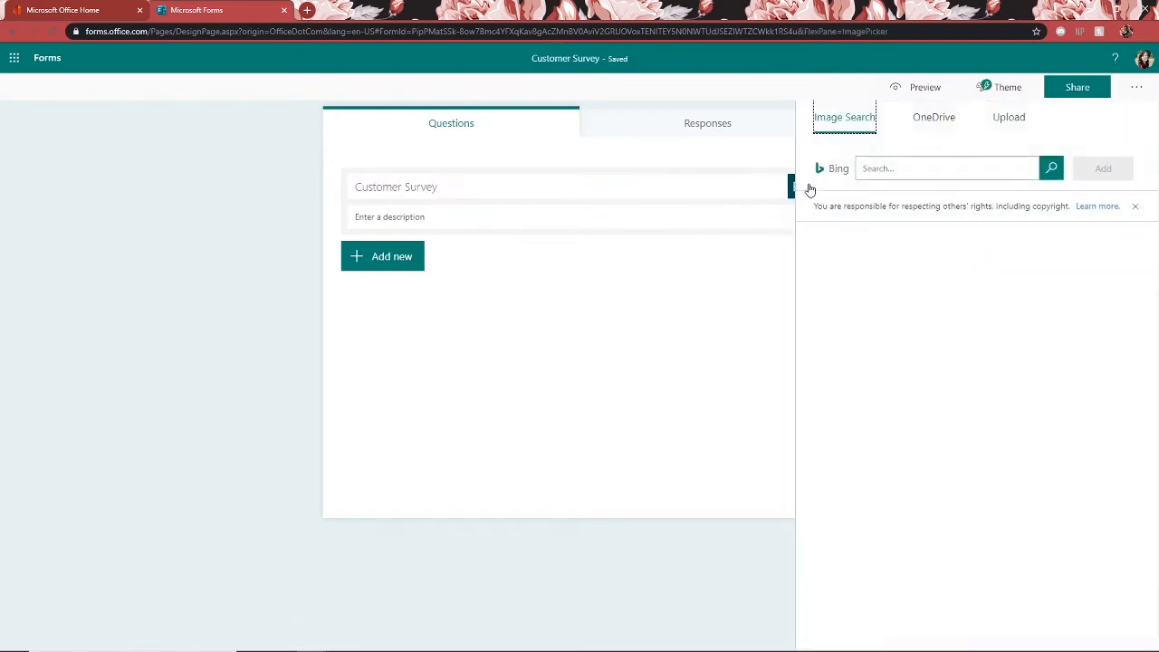
pyautogui.click(925, 122)
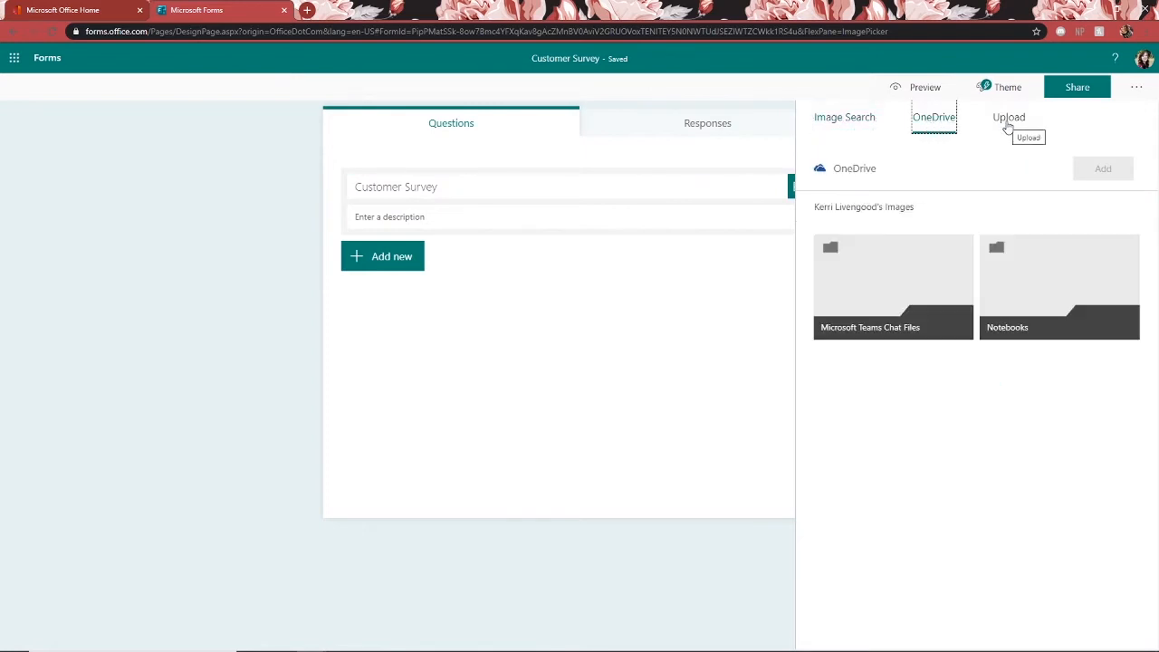
pyautogui.click(1007, 123)
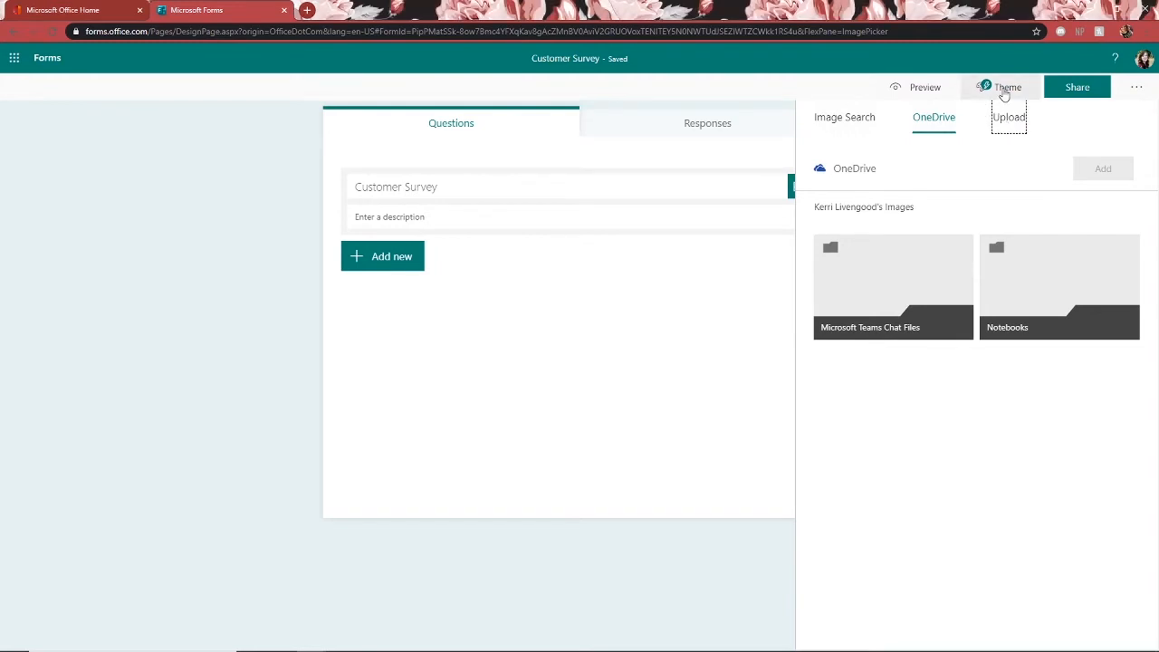
# Apply the orange theme with people pushing shopping carts to the form
pyautogui.click(1004, 88)
pyautogui.scroll(-5, 1005, 187)
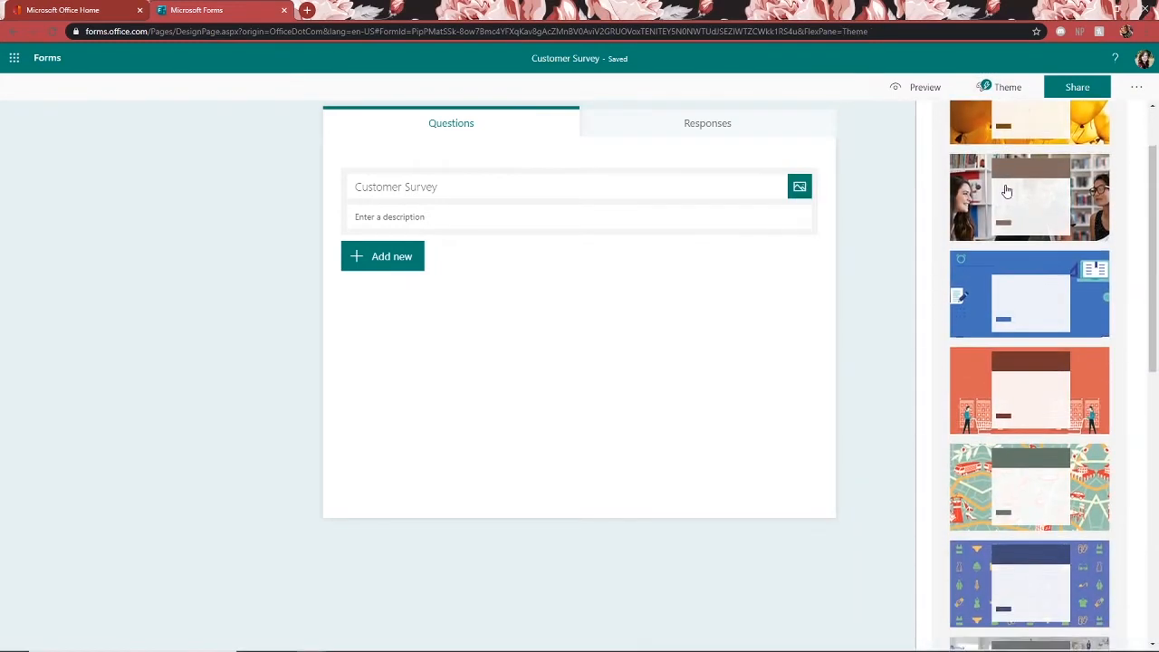
pyautogui.scroll(-3, 1006, 190)
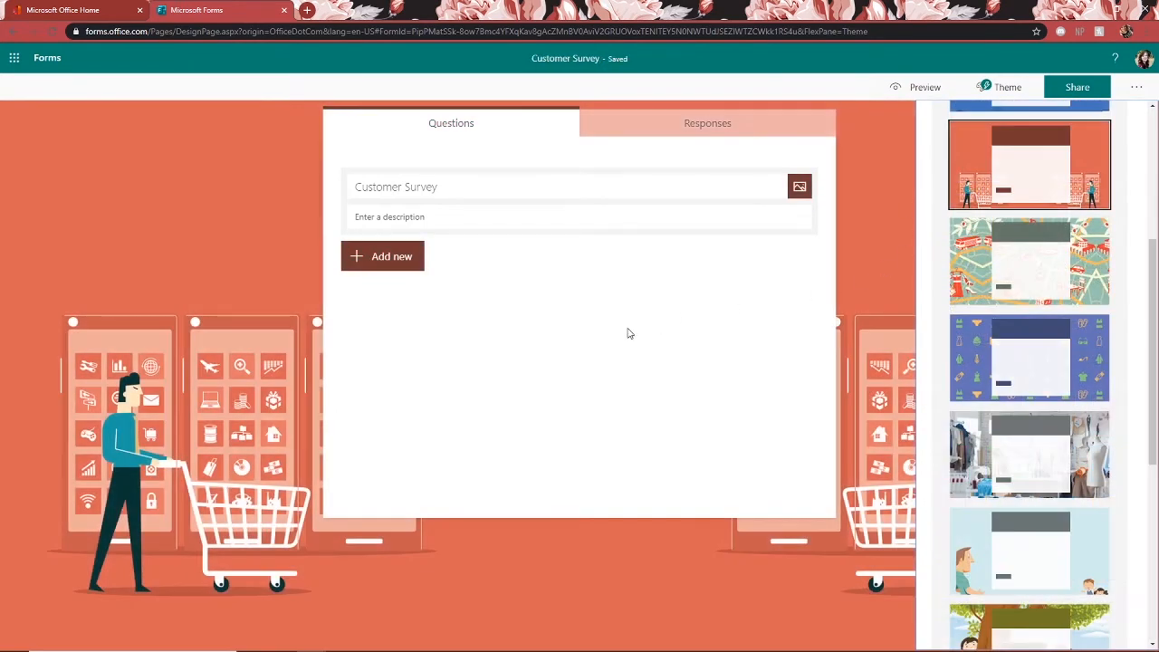
pyautogui.click(494, 315)
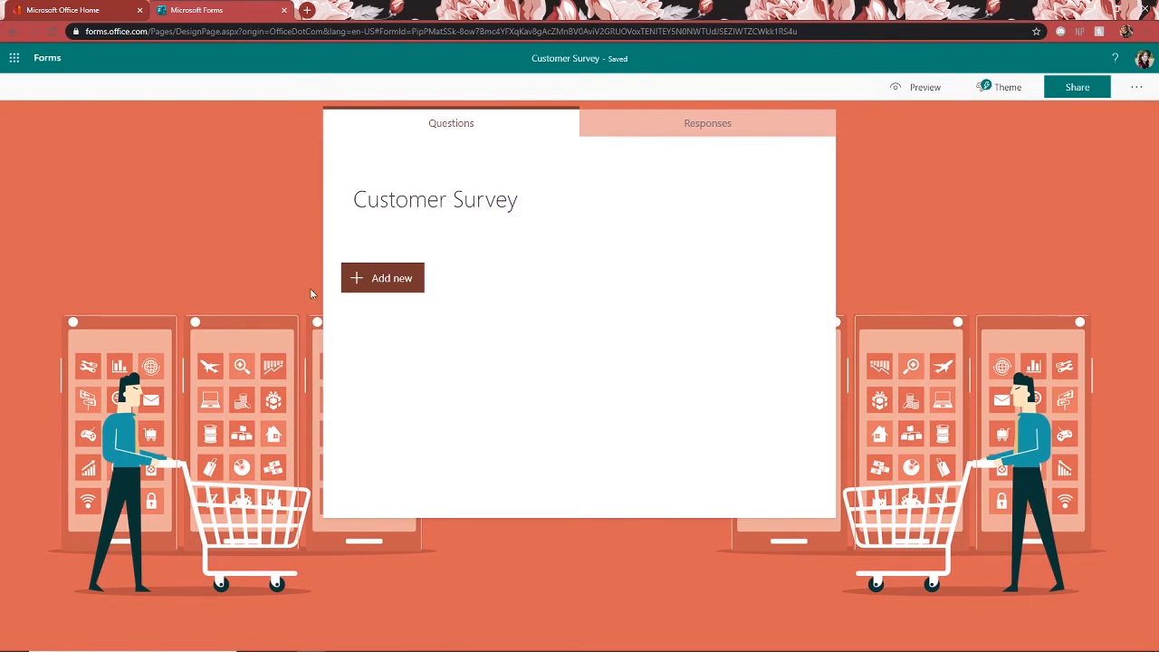
# Add a choice question reading "Which group were you assigned to during our training session?" with options A, B and C
pyautogui.click(396, 284)
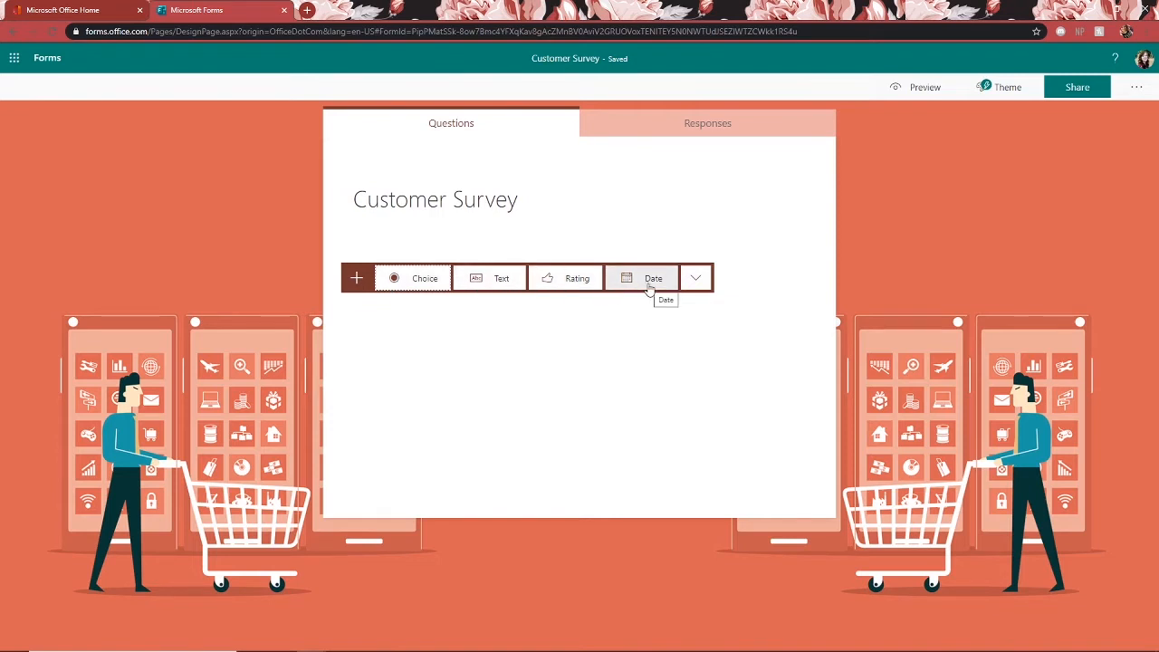
pyautogui.click(414, 289)
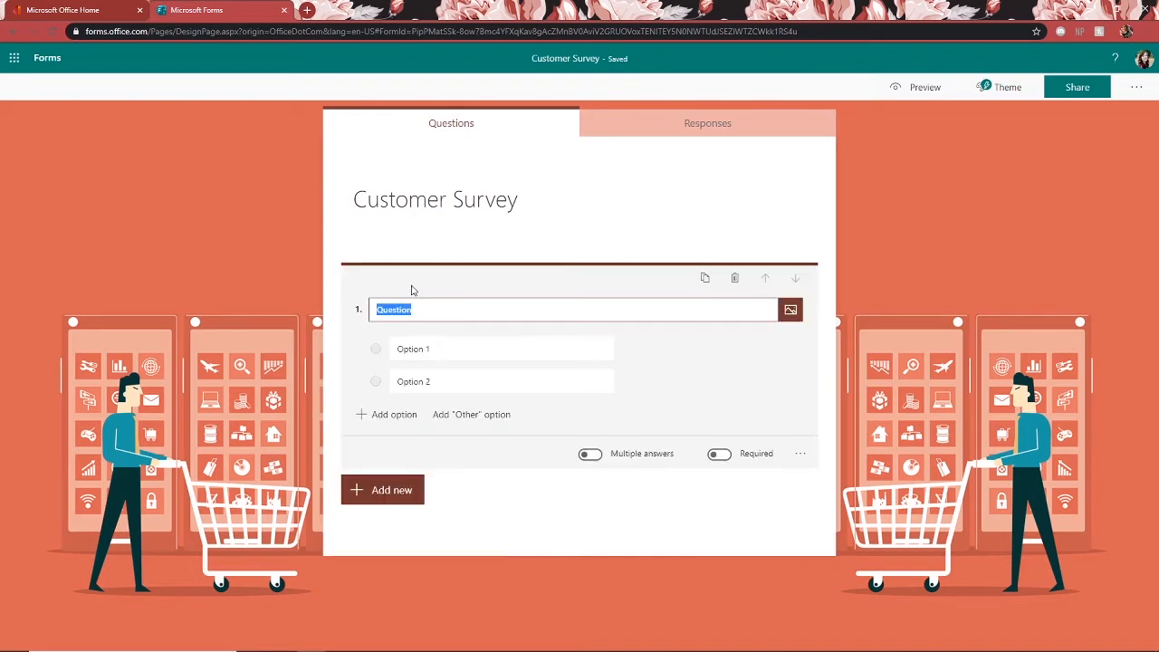
pyautogui.write('Which group were you assigned to during our training session?')
pyautogui.click(437, 346)
pyautogui.write('A')
pyautogui.click(412, 381)
pyautogui.write('B')
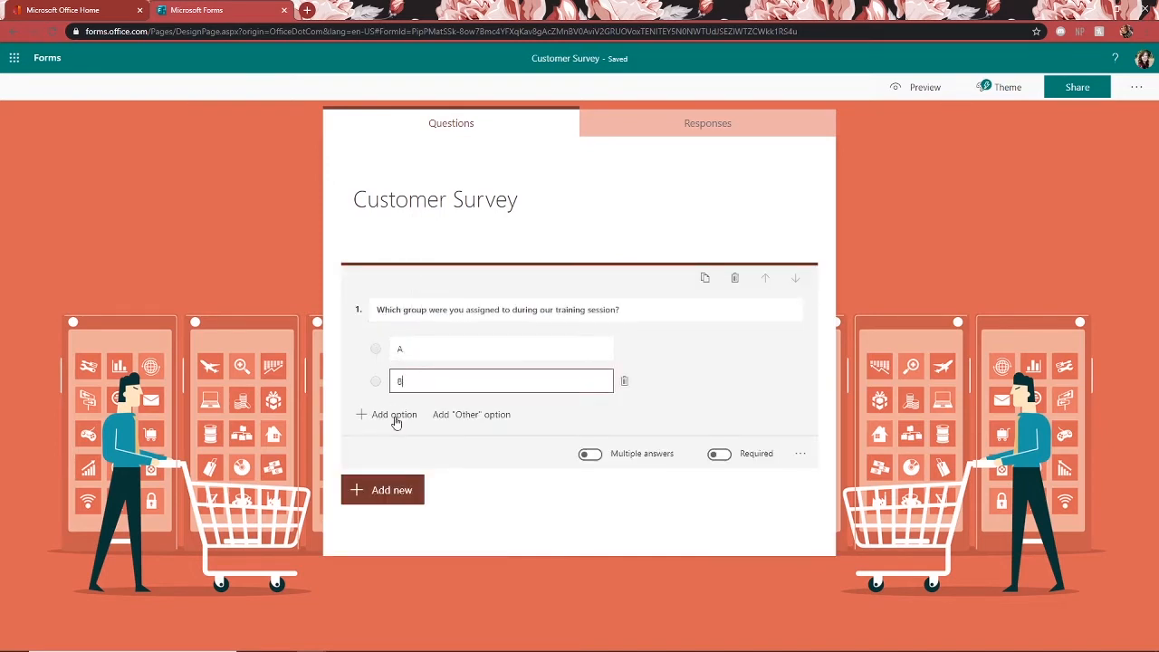
pyautogui.click(395, 418)
pyautogui.write('C')
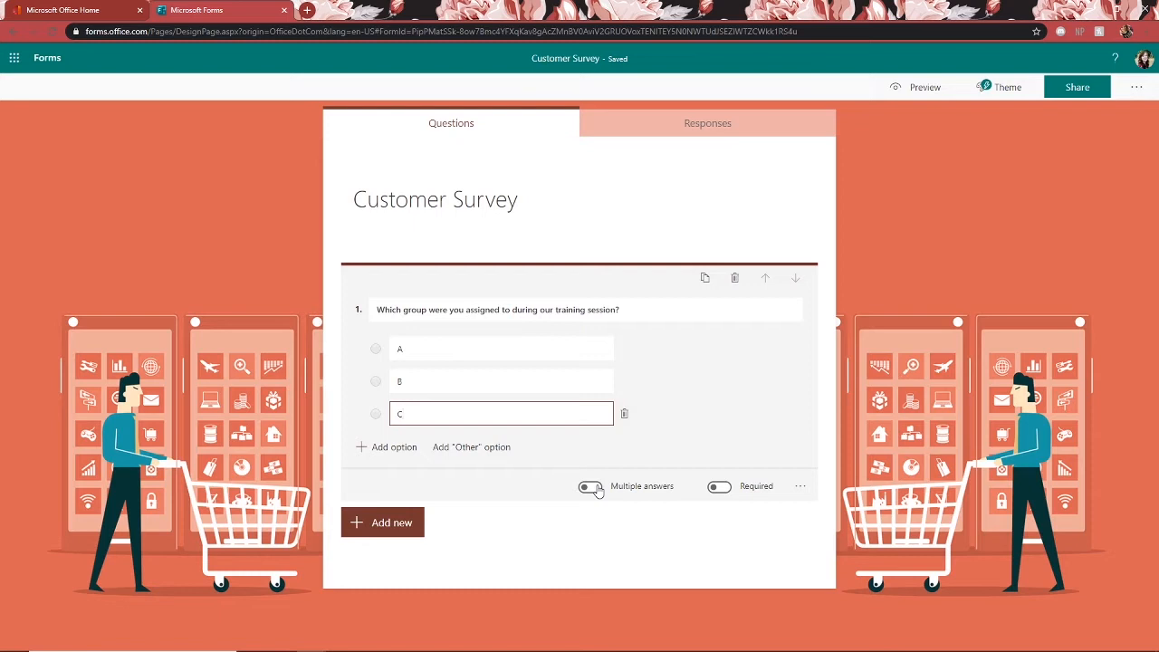
pyautogui.click(802, 490)
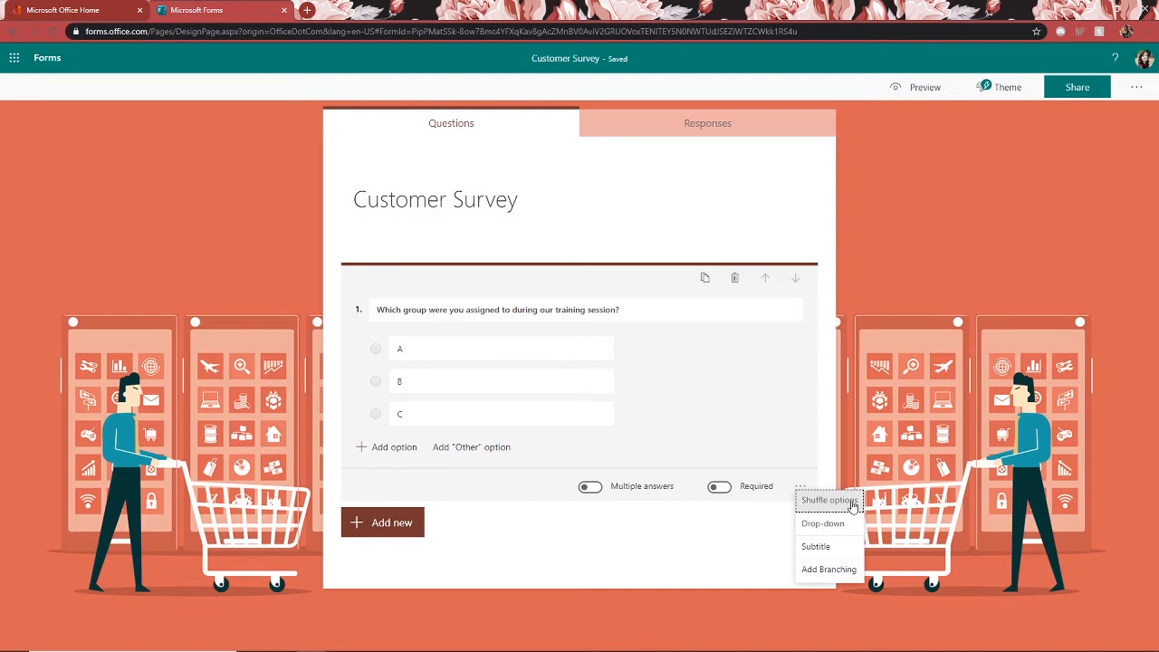
pyautogui.click(945, 356)
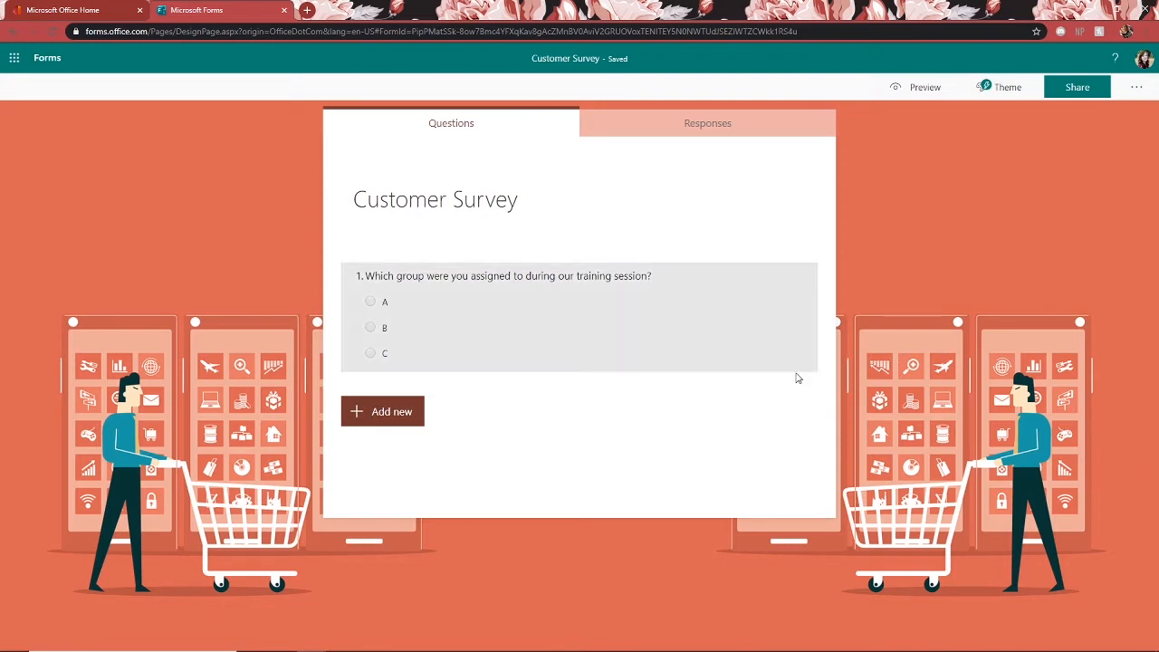
# Add a required long-answer text question reading "How would you describe your experience during out training session?"
pyautogui.click(401, 413)
pyautogui.click(503, 413)
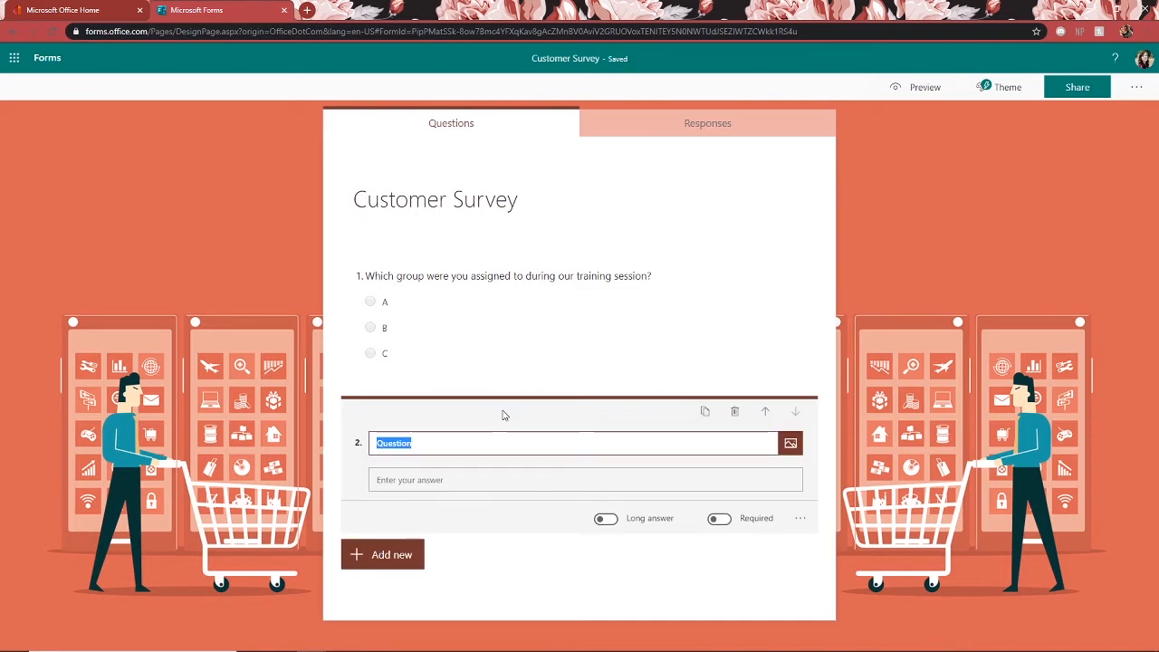
pyautogui.write('How ')
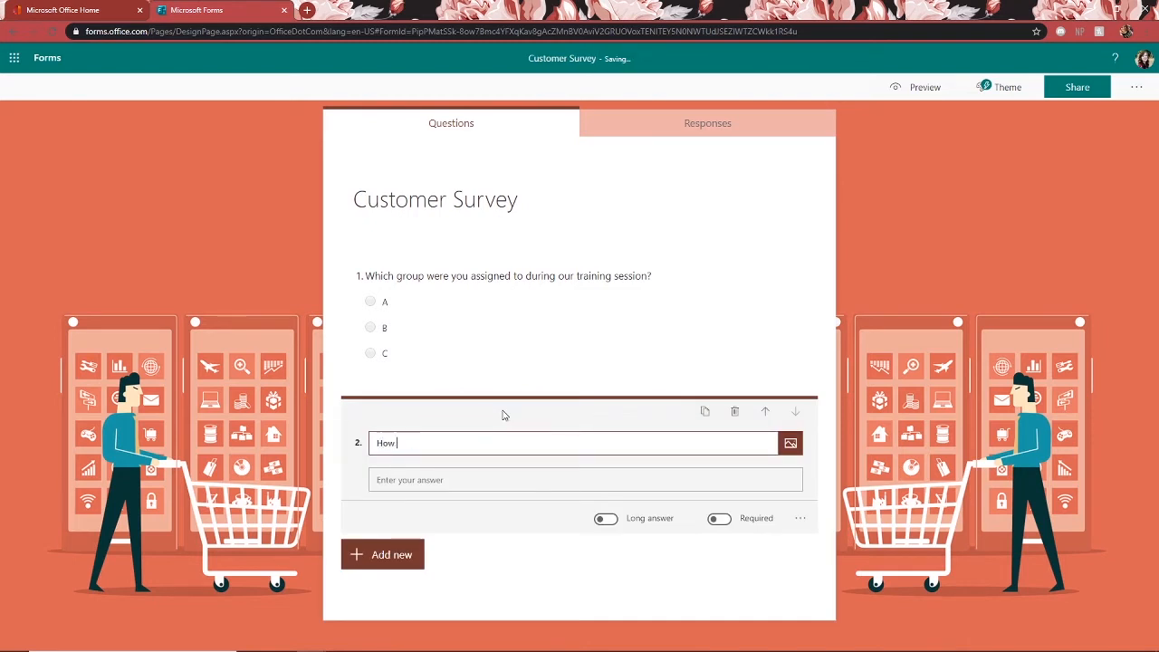
pyautogui.write('ywould you describ')
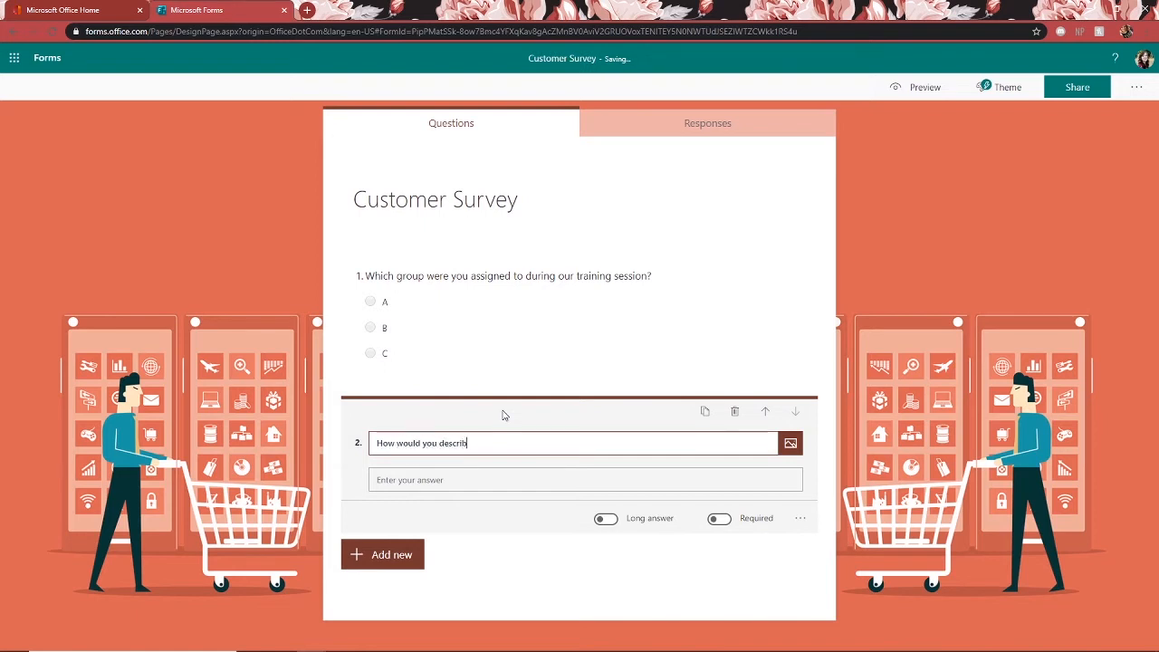
pyautogui.write('e your experience during out training session?')
pyautogui.click(606, 519)
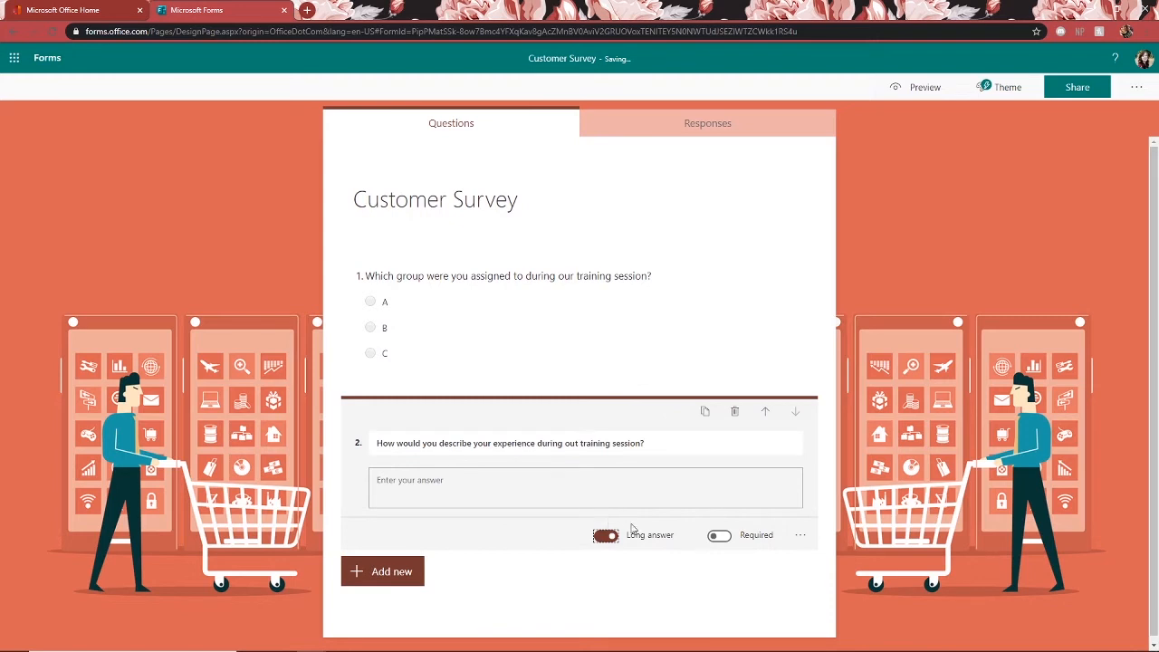
pyautogui.click(721, 535)
# Try a Number restriction on the training experience question and look through the restriction types
pyautogui.click(802, 539)
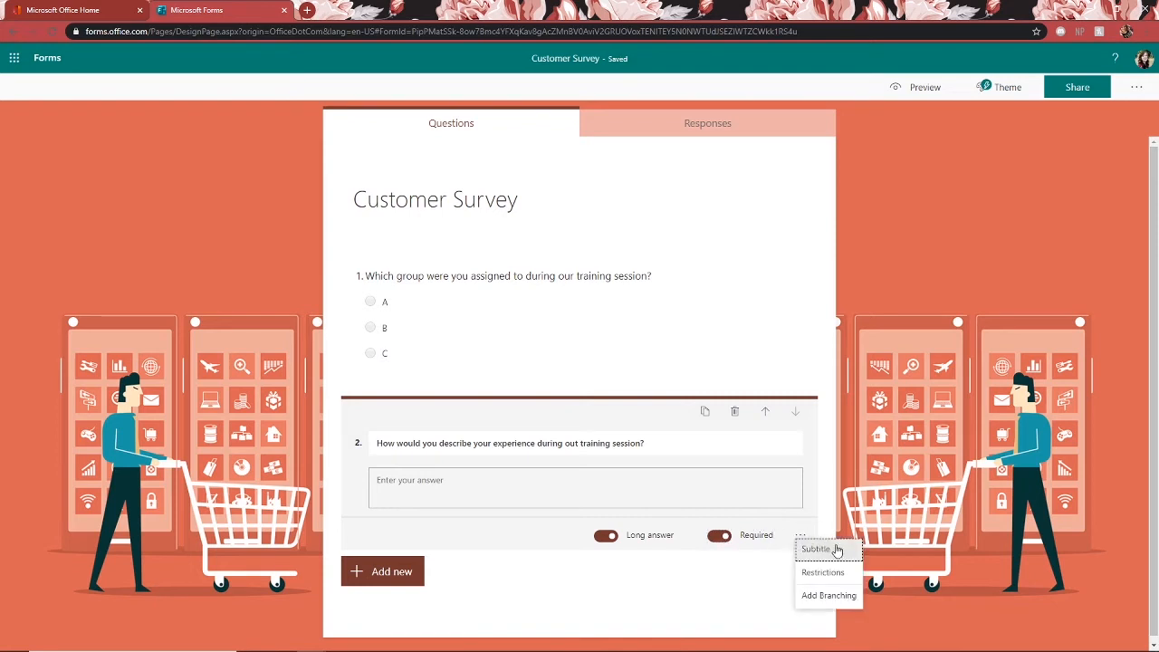
pyautogui.click(838, 572)
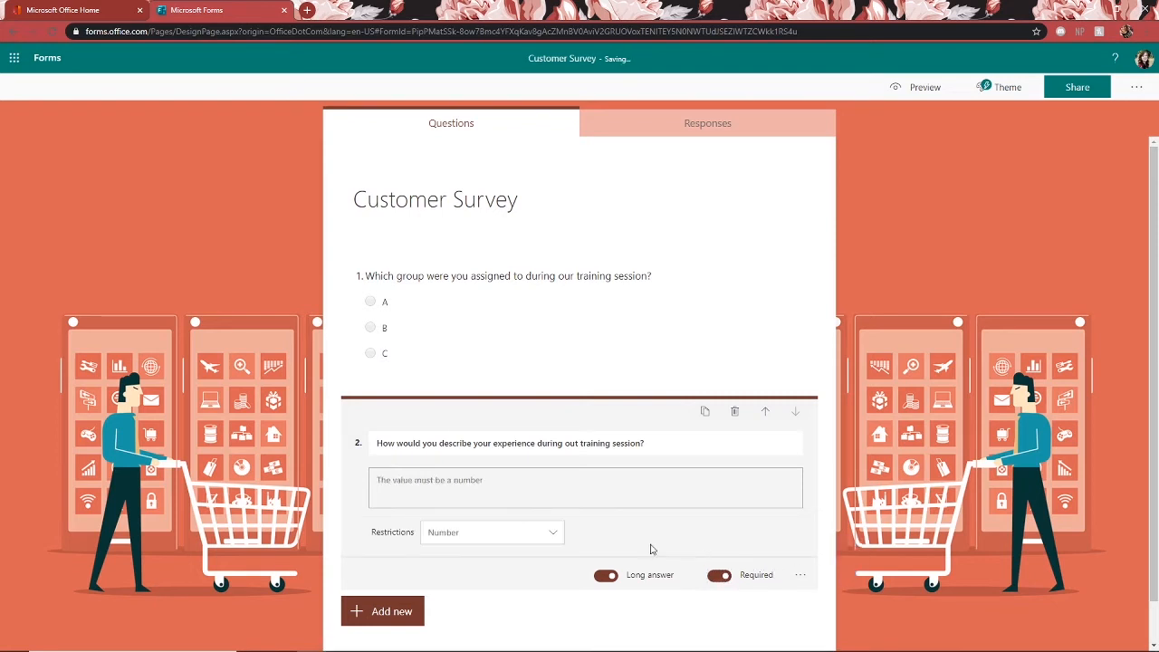
pyautogui.click(547, 534)
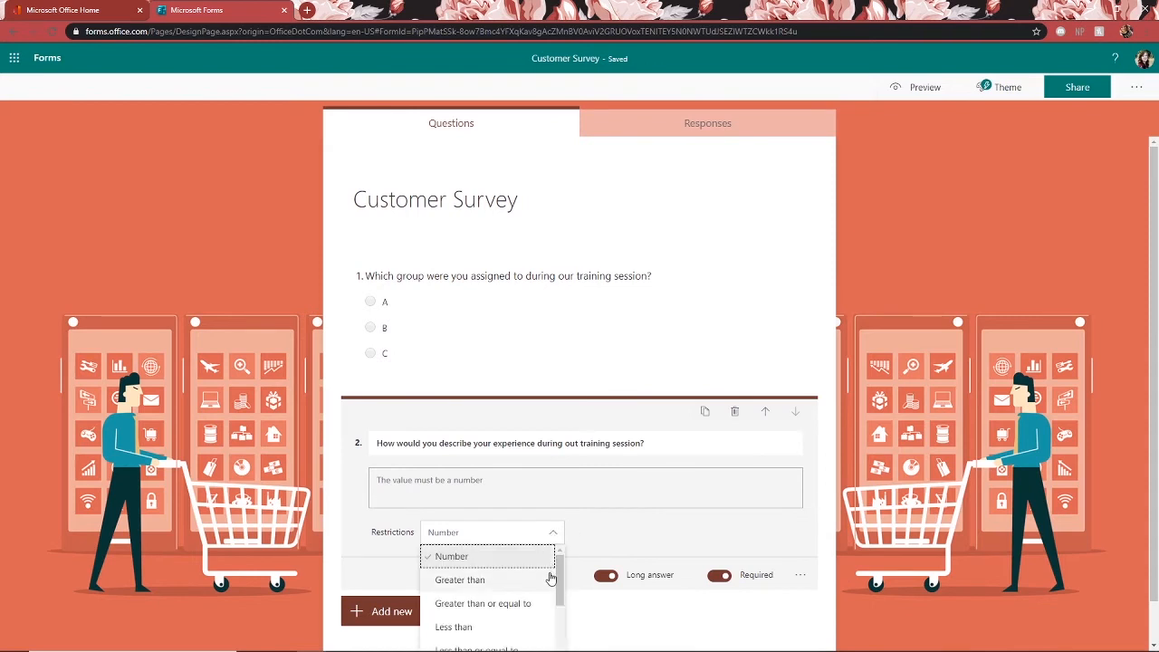
pyautogui.scroll(-3, 549, 579)
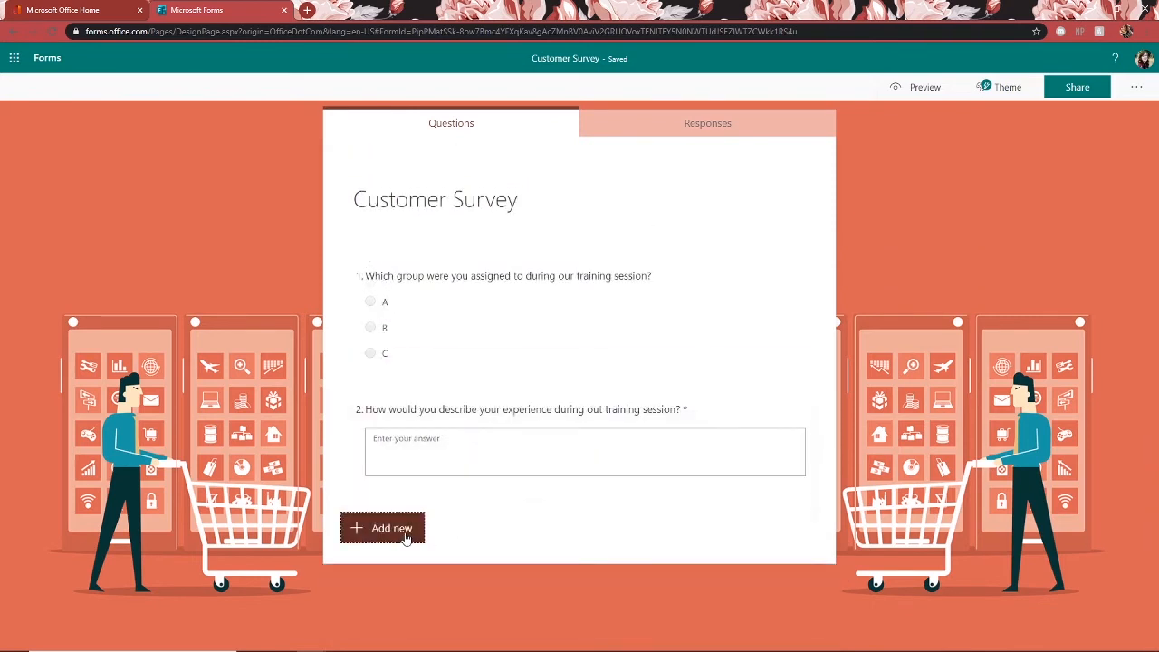
# Add a rating question reading "How would you rate your training?" that uses the Number symbol
pyautogui.click(399, 529)
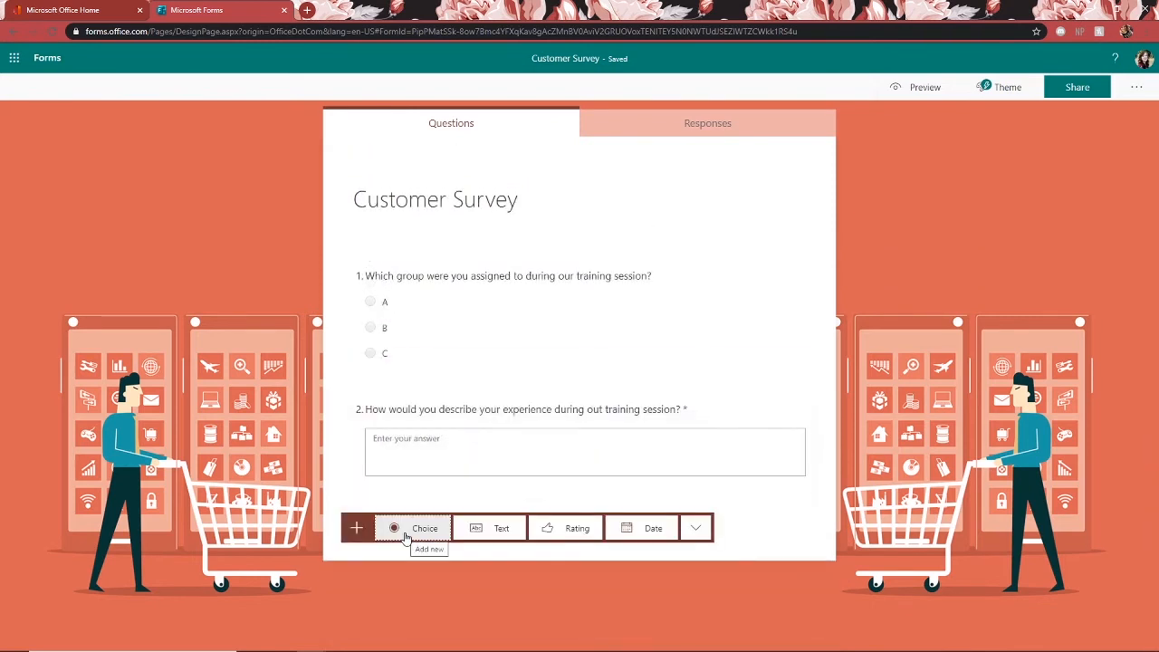
pyautogui.click(560, 534)
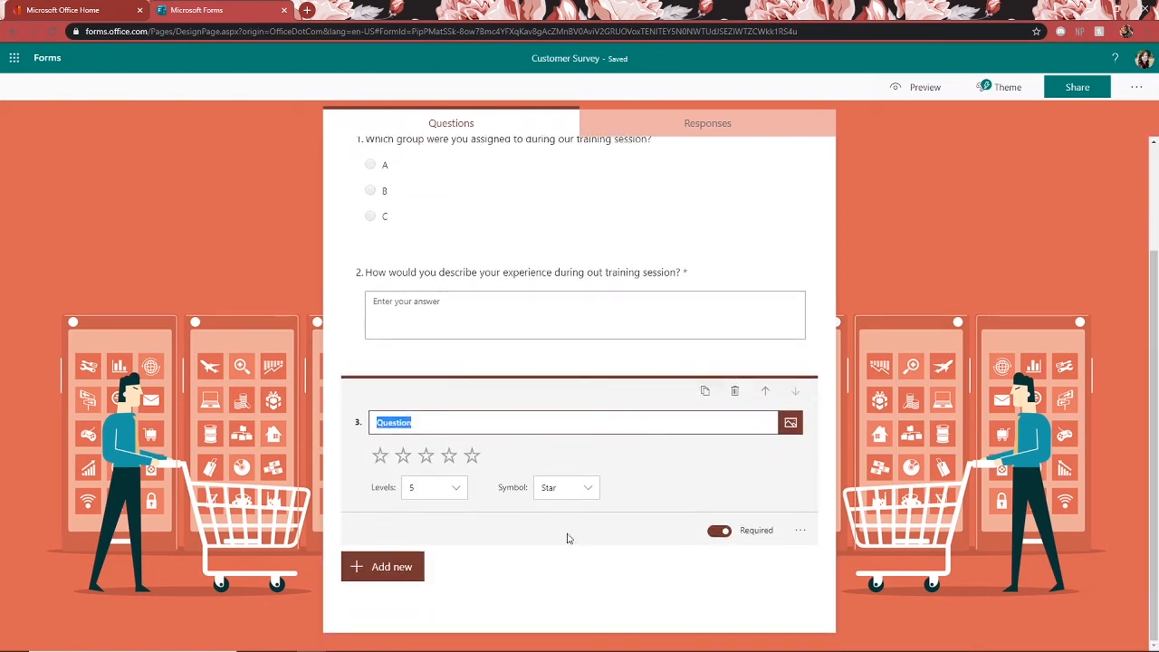
pyautogui.write('How would y')
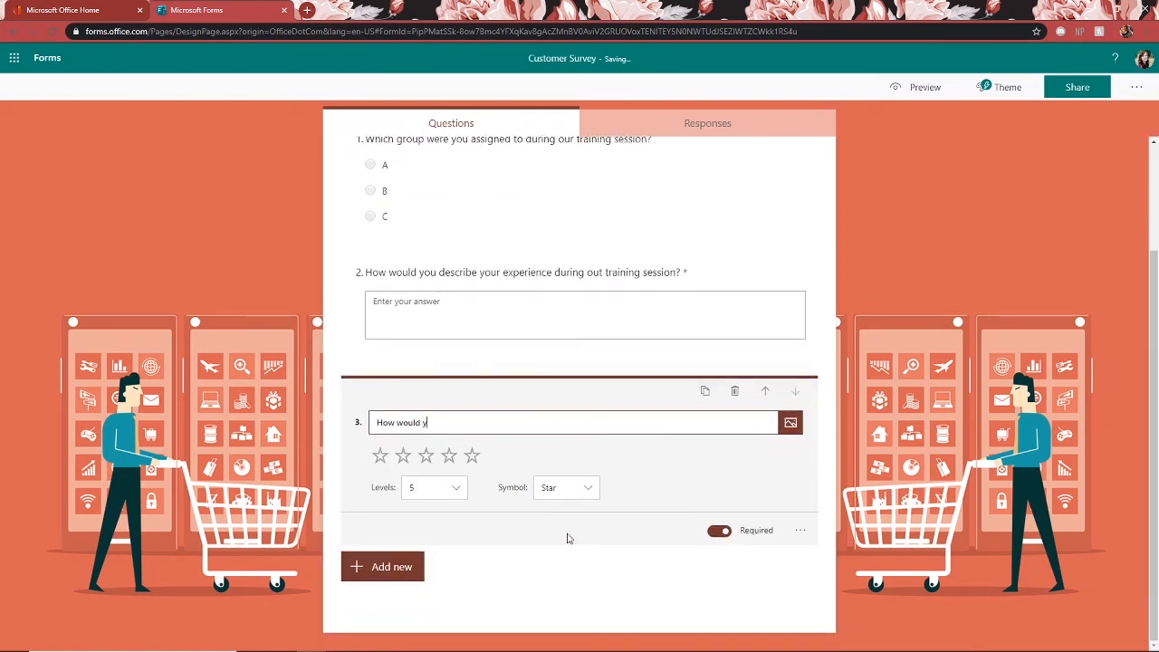
pyautogui.write('ou rate your training?')
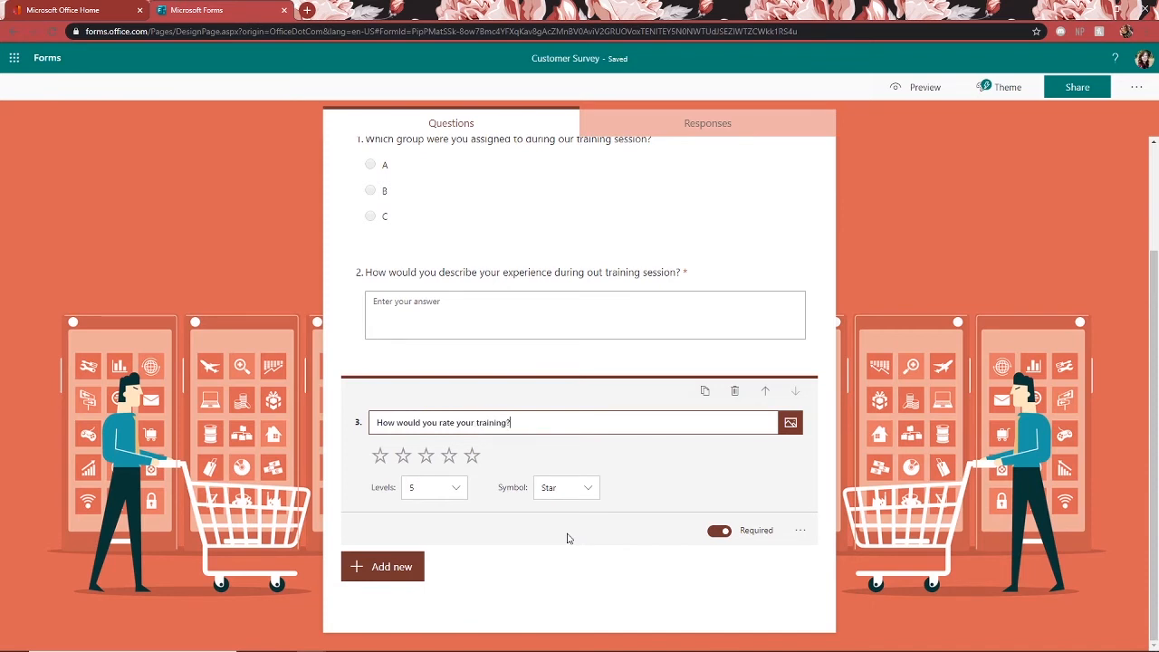
pyautogui.click(455, 487)
pyautogui.click(572, 493)
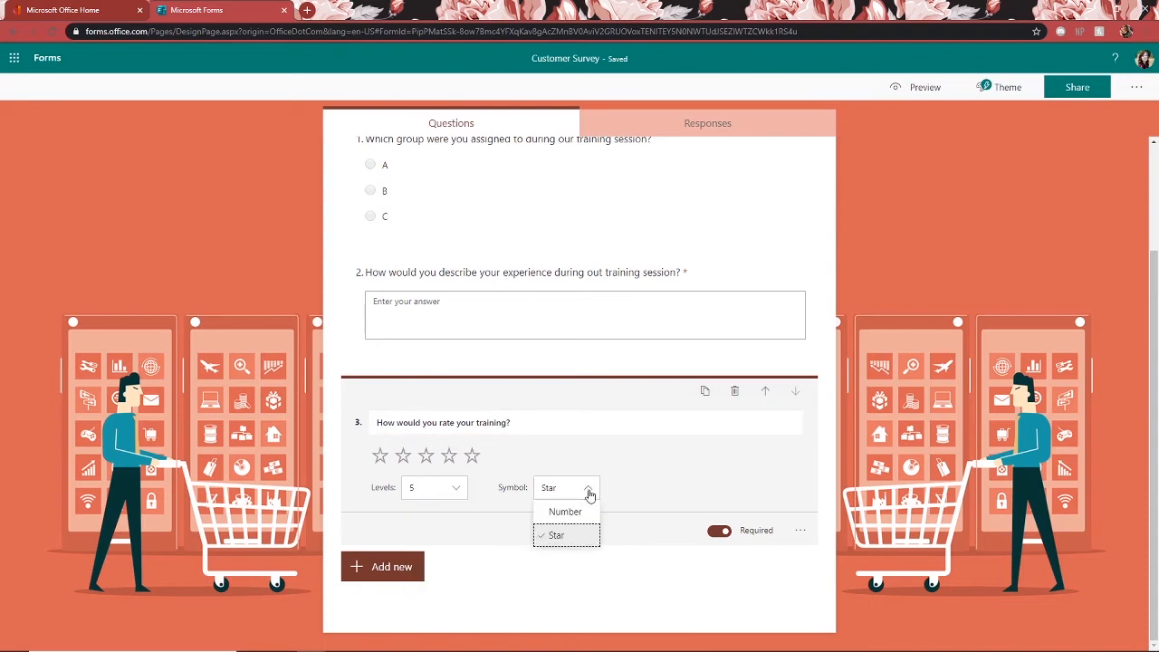
pyautogui.click(582, 512)
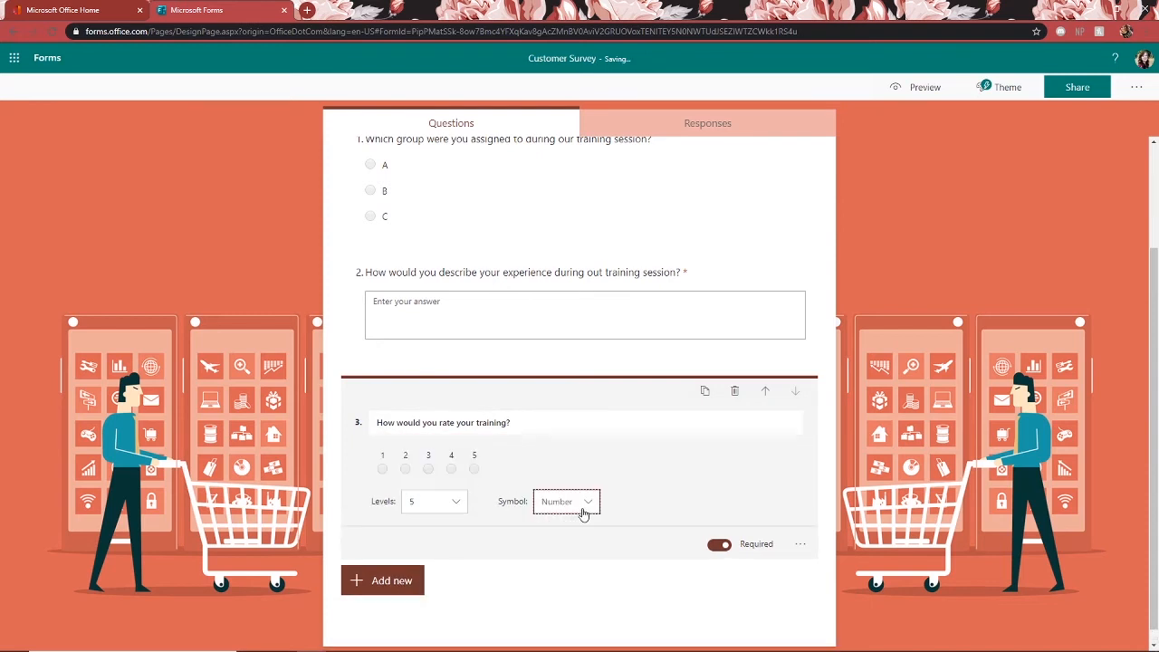
pyautogui.click(876, 501)
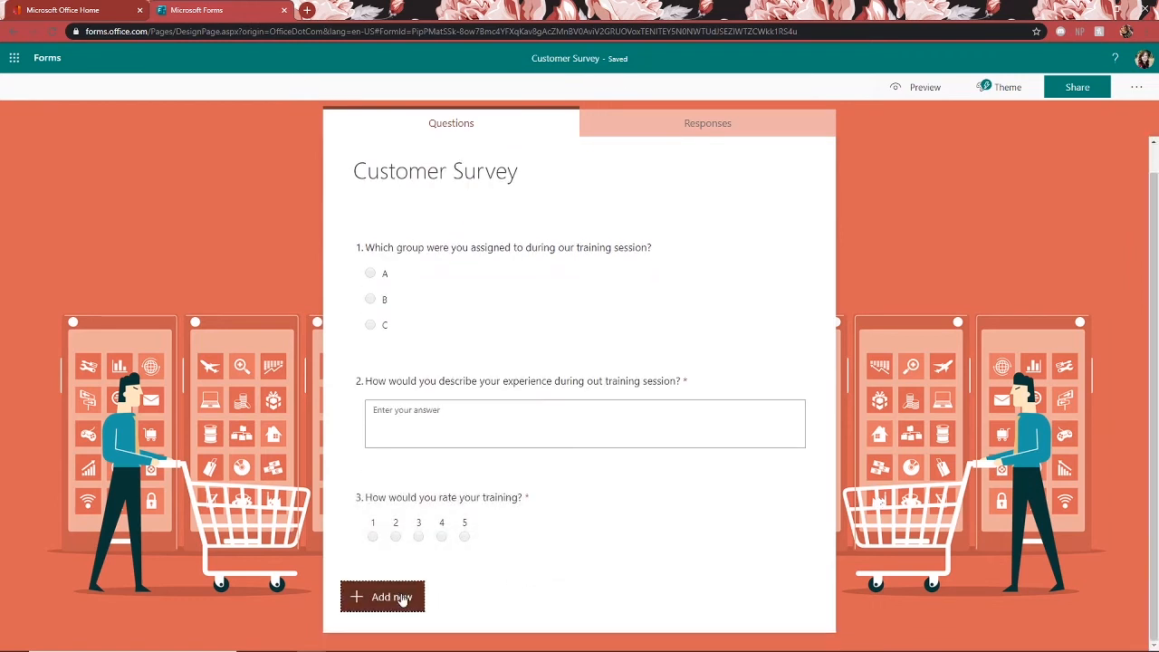
# Add a date question reading "When did you attend your training session?"
pyautogui.click(405, 599)
pyautogui.click(630, 601)
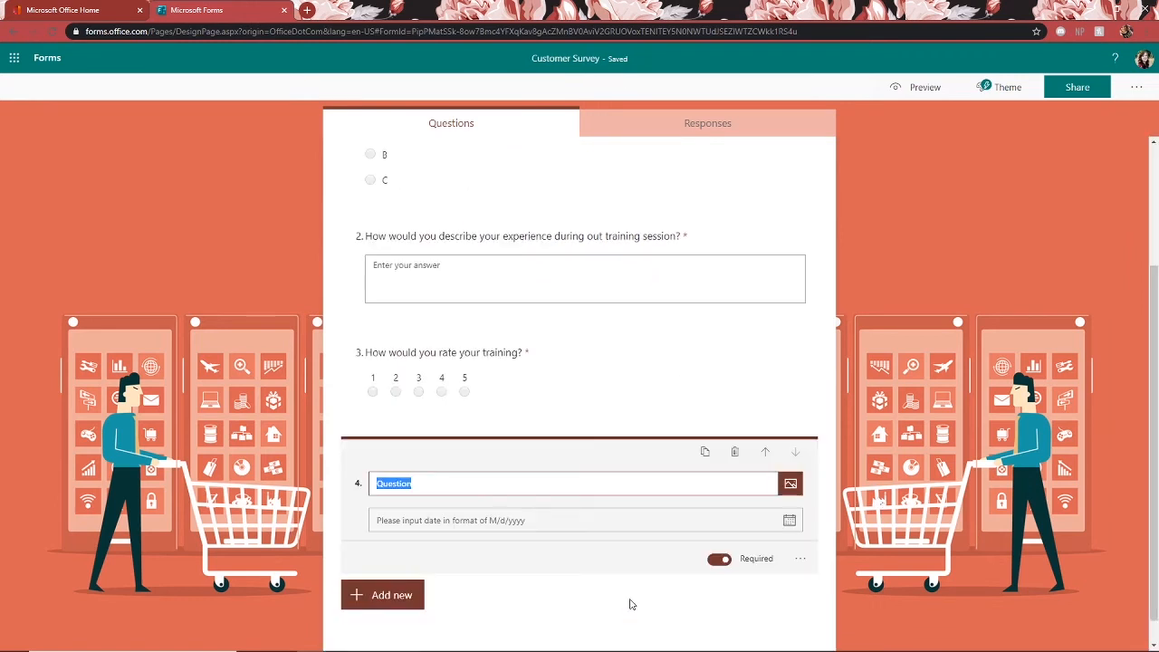
pyautogui.write('When did you ')
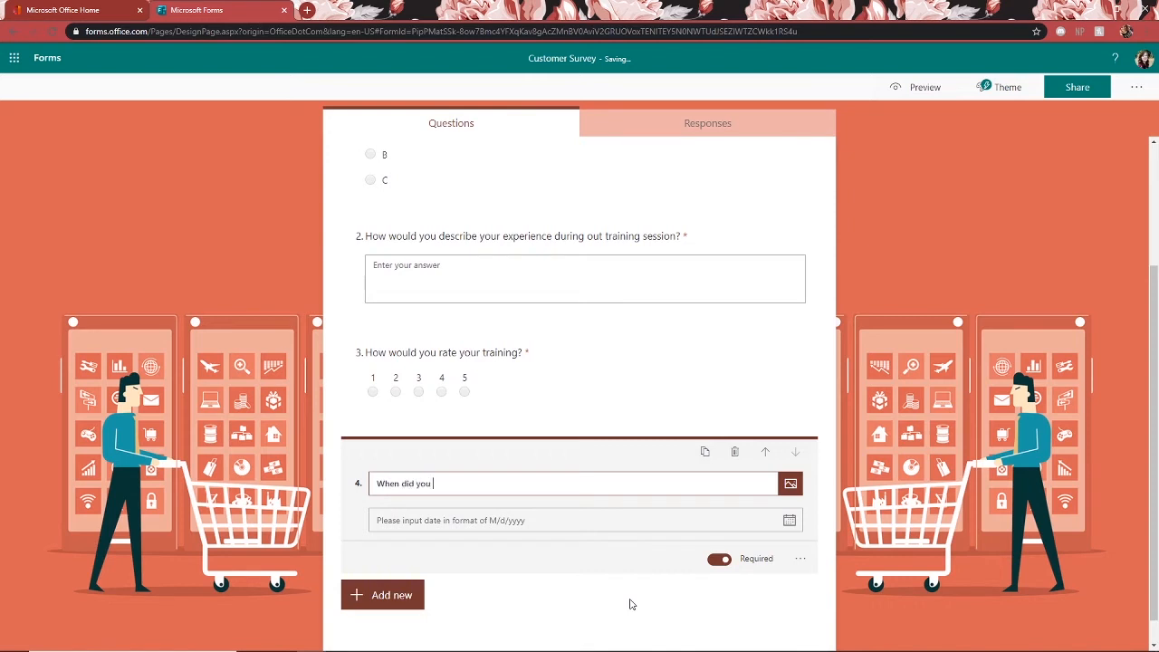
pyautogui.write('attend your training session?')
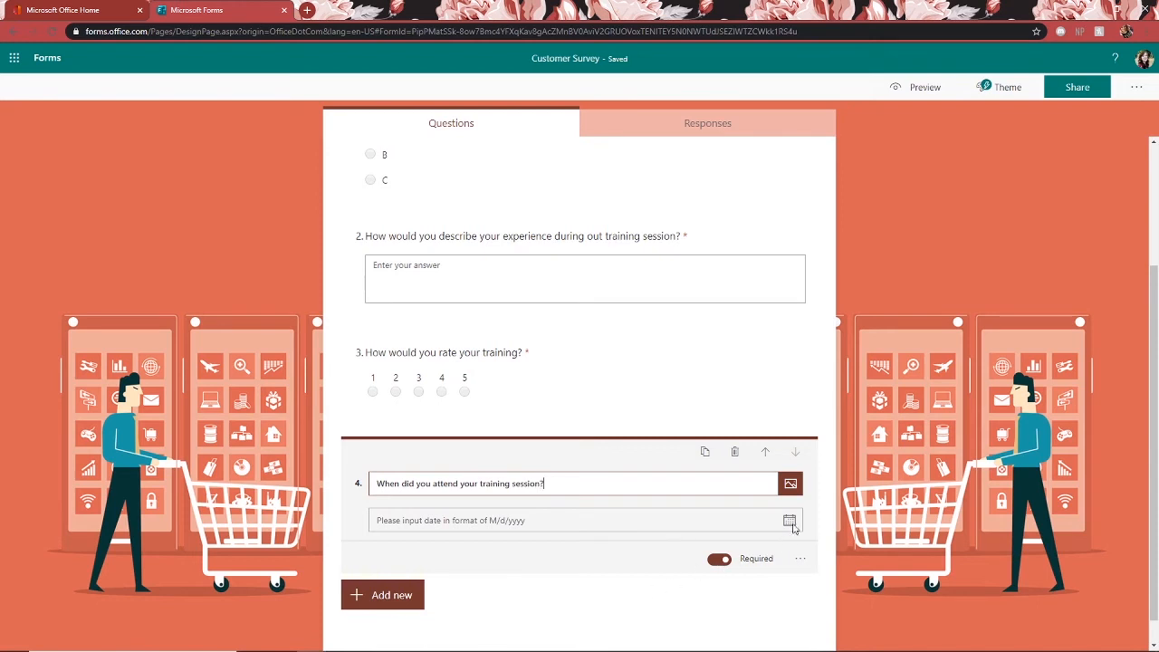
# Move the "When did you attend your training session?" date question up to the first position in the survey
pyautogui.scroll(-1, 793, 527)
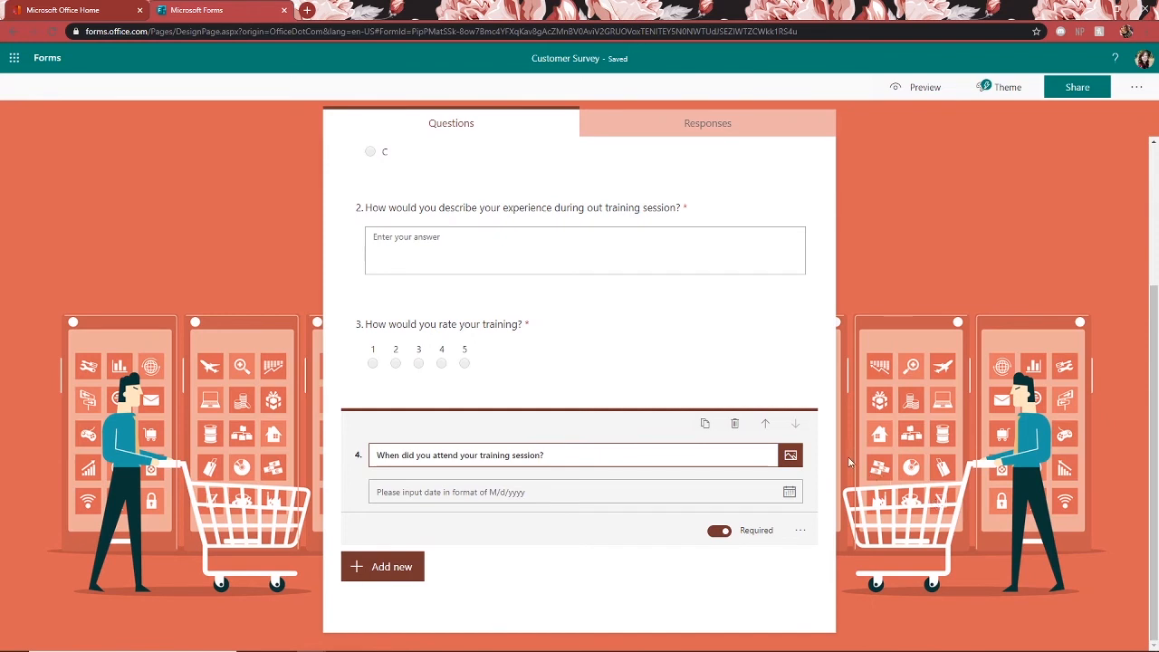
pyautogui.click(765, 431)
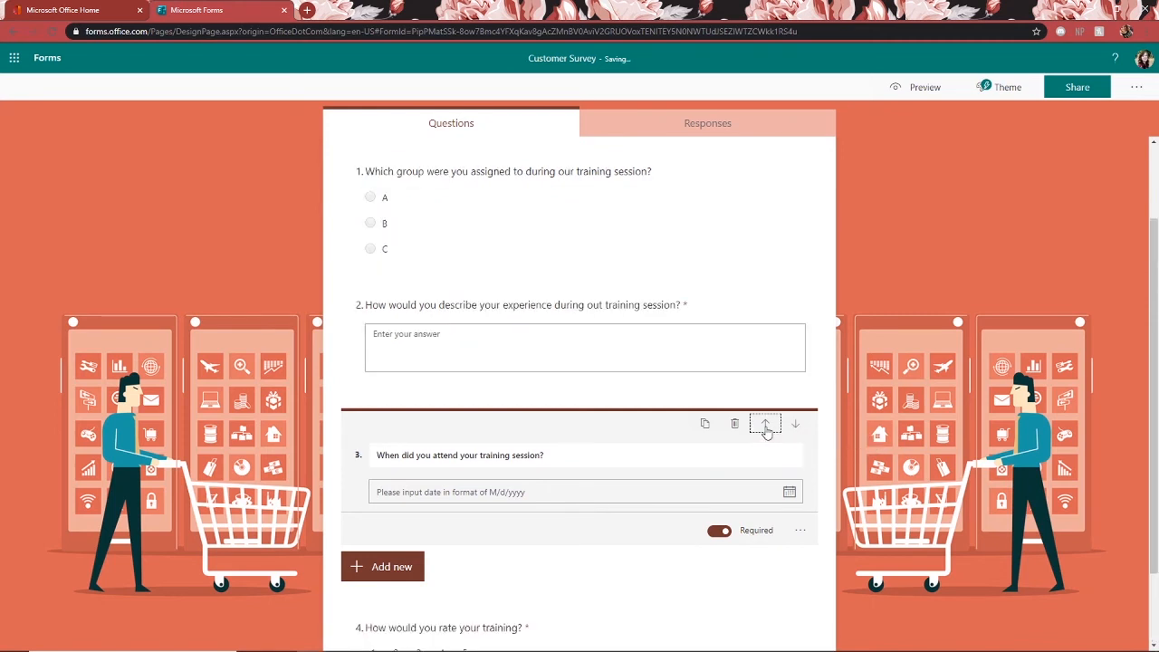
pyautogui.click(766, 425)
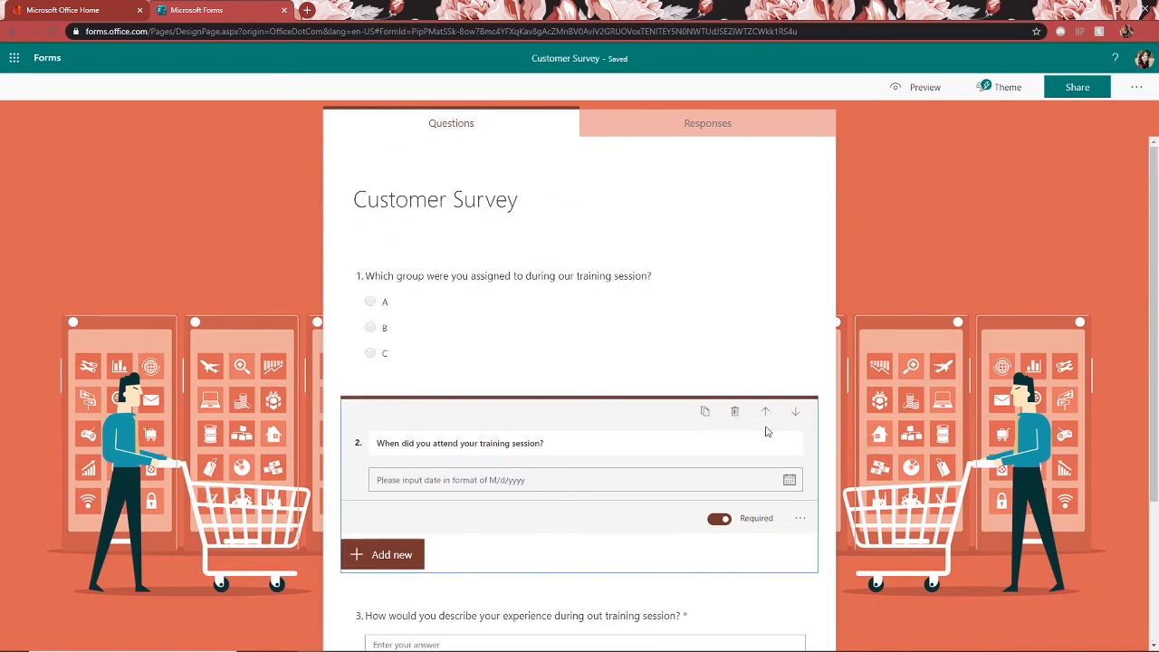
pyautogui.click(769, 419)
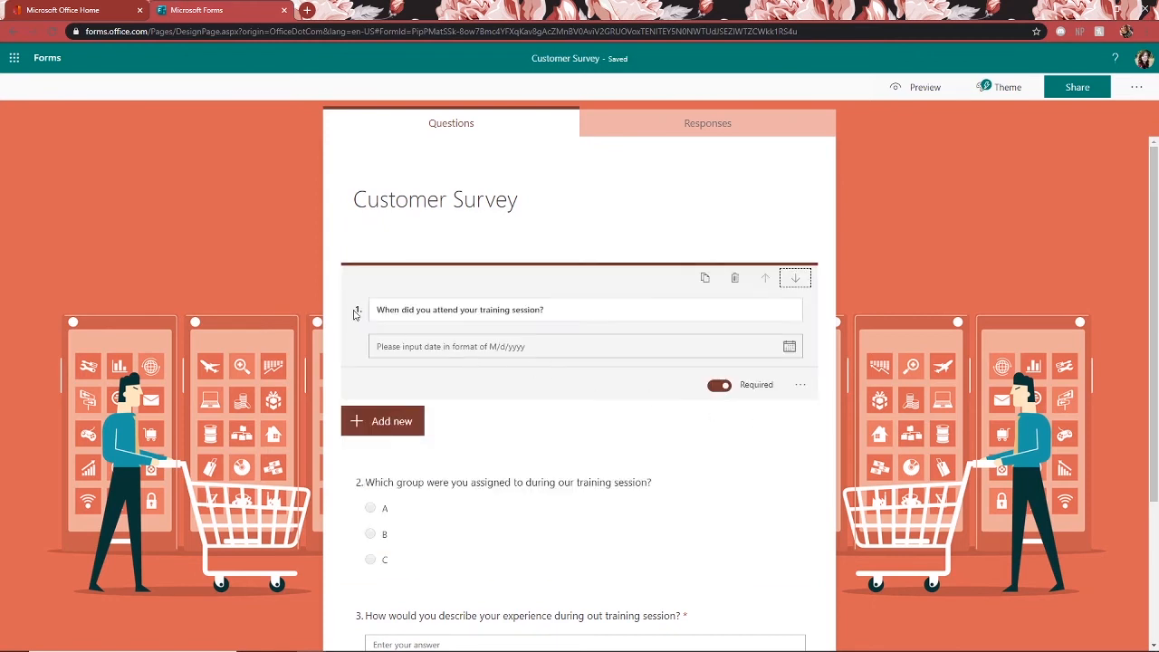
pyautogui.click(304, 307)
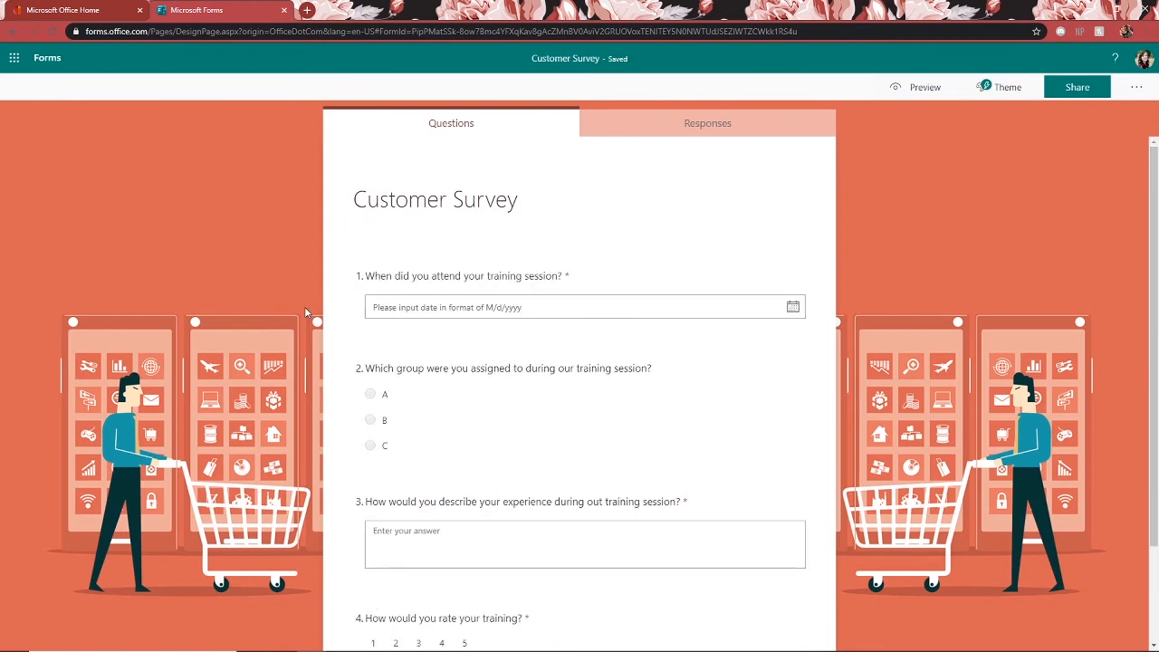
# Preview the survey and submit a test response with date 5/13/2020, group A, experience "Excellent" and rating 4, then return to editing
pyautogui.click(921, 88)
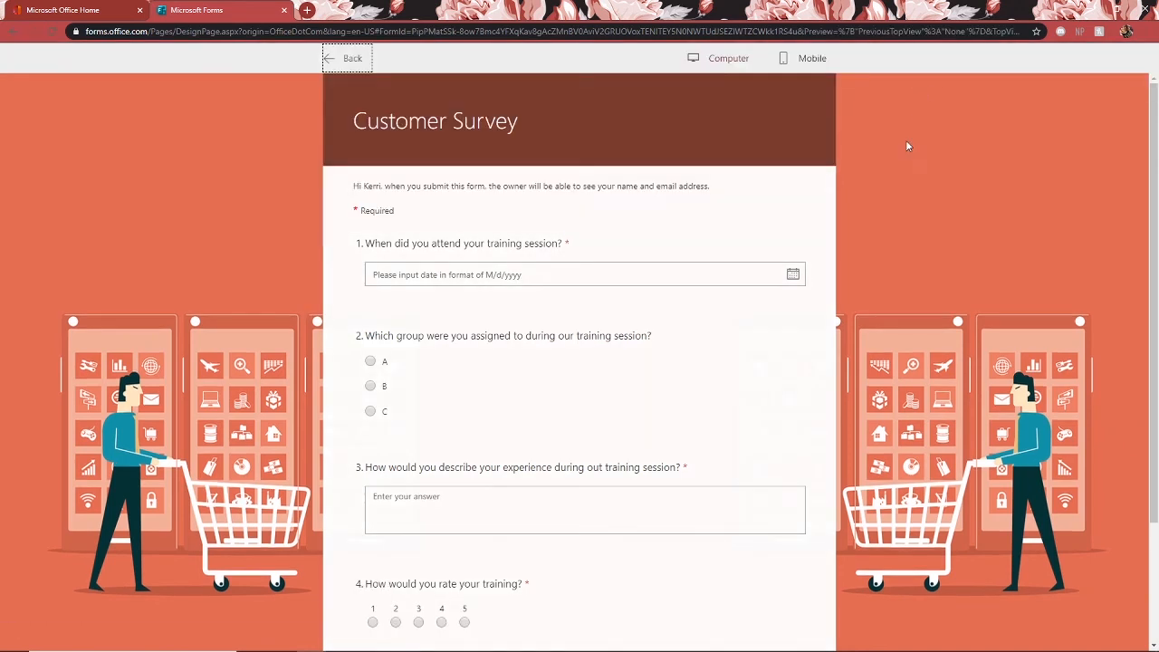
pyautogui.click(369, 362)
pyautogui.scroll(-3, 357, 271)
pyautogui.click(347, 58)
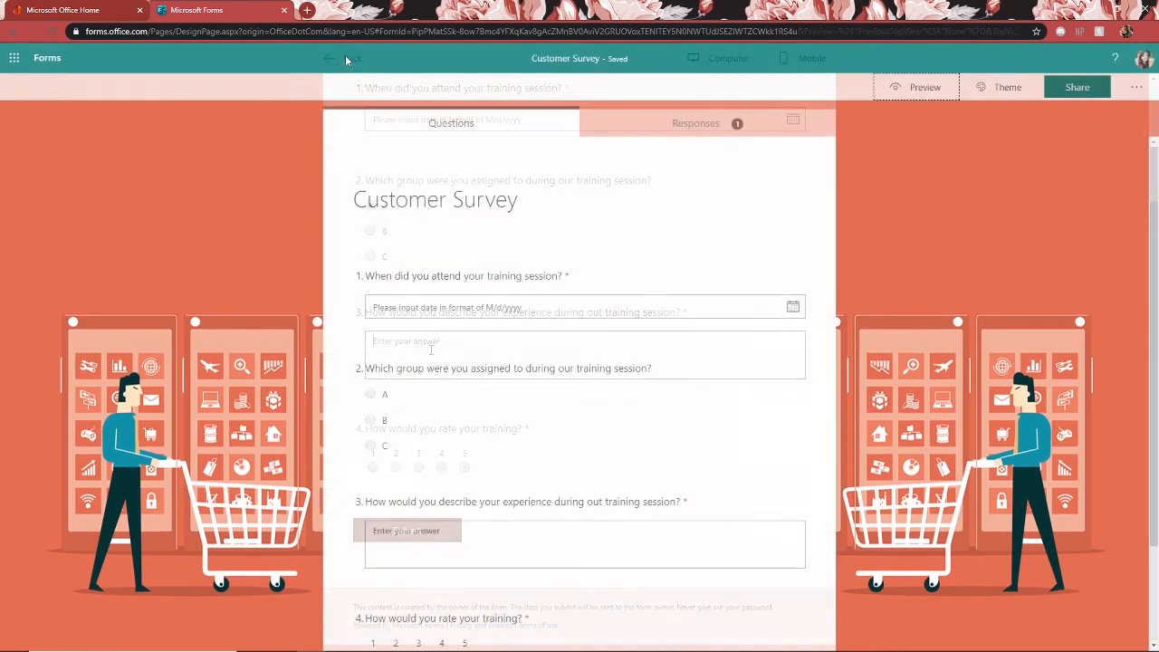
# Review the survey's response summary question by question and view the individual results
pyautogui.click(755, 127)
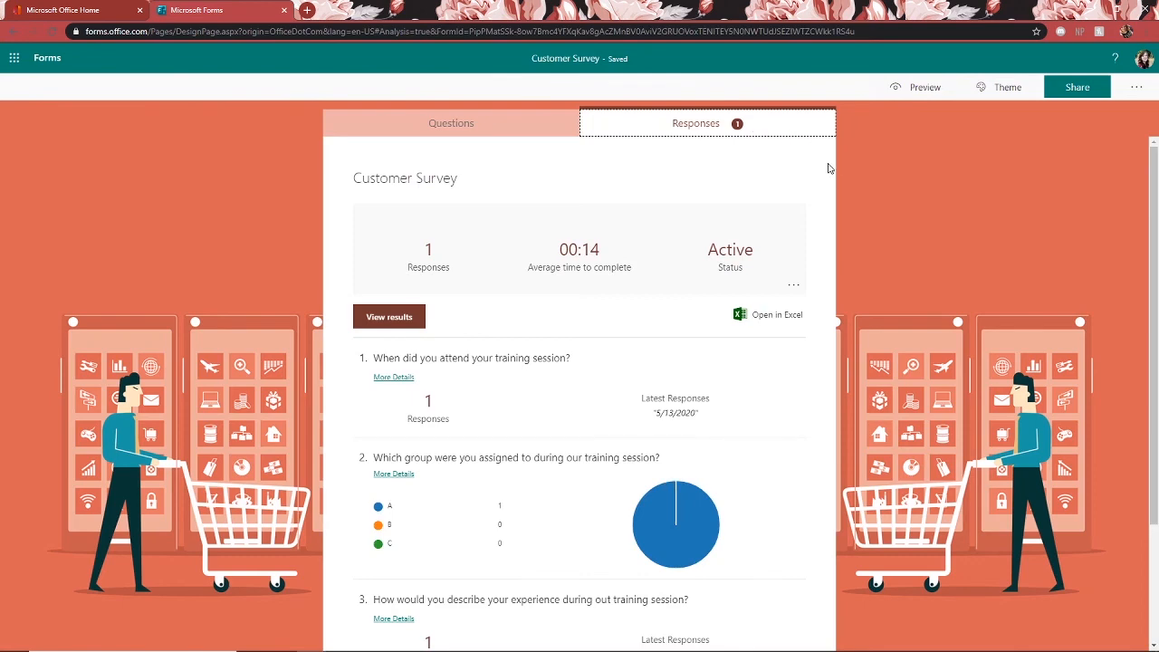
pyautogui.scroll(-1, 832, 173)
pyautogui.scroll(-1, 832, 173)
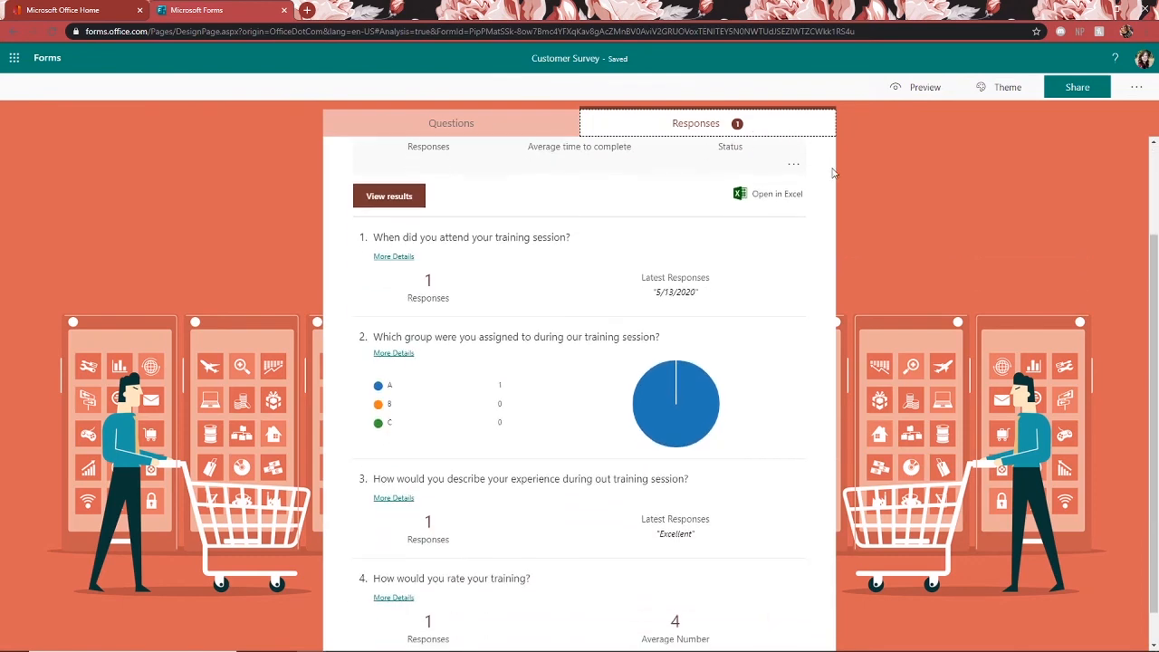
pyautogui.scroll(2, 833, 173)
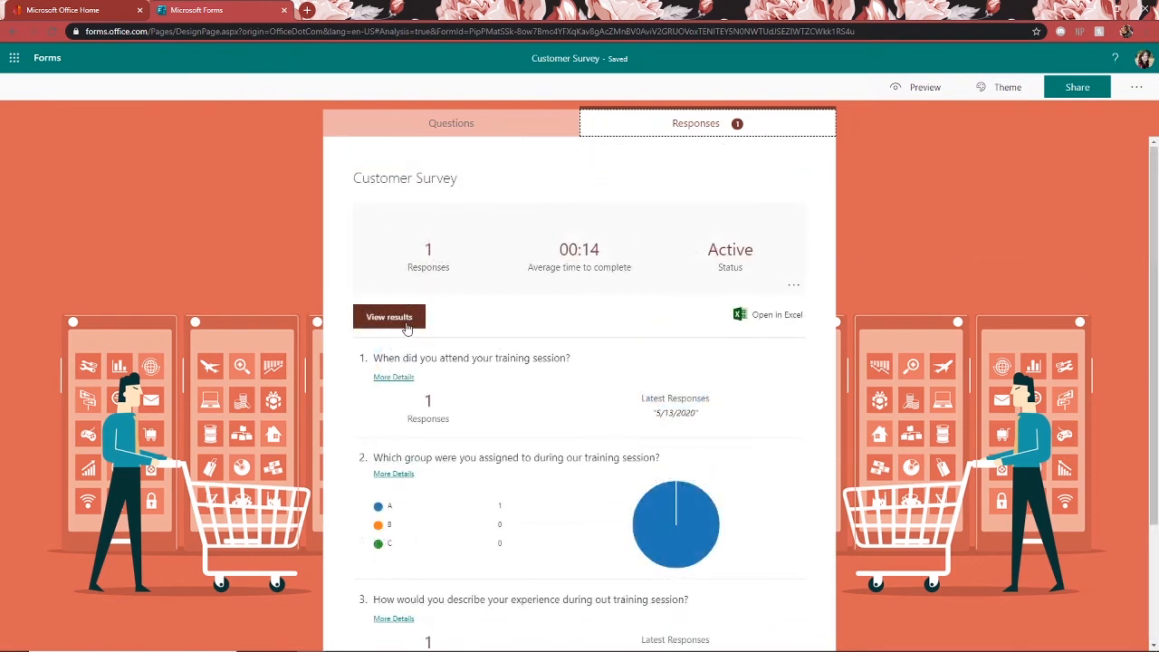
pyautogui.click(406, 327)
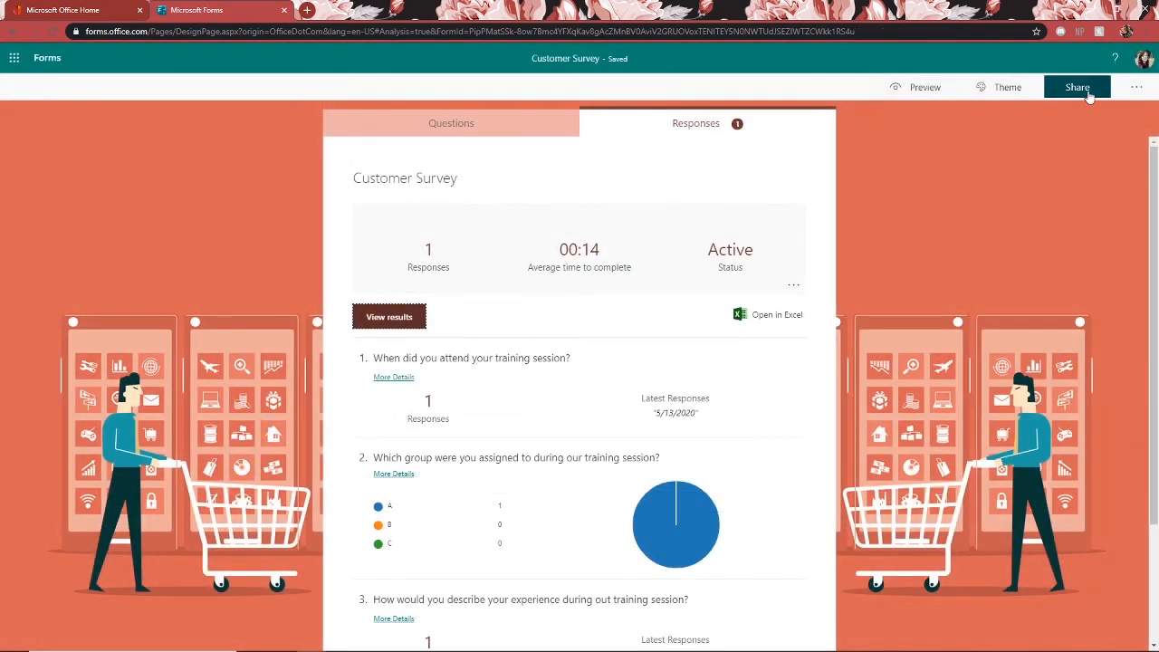
# Set the survey's sharing permission to "Anyone with the link can respond"
pyautogui.click(1077, 87)
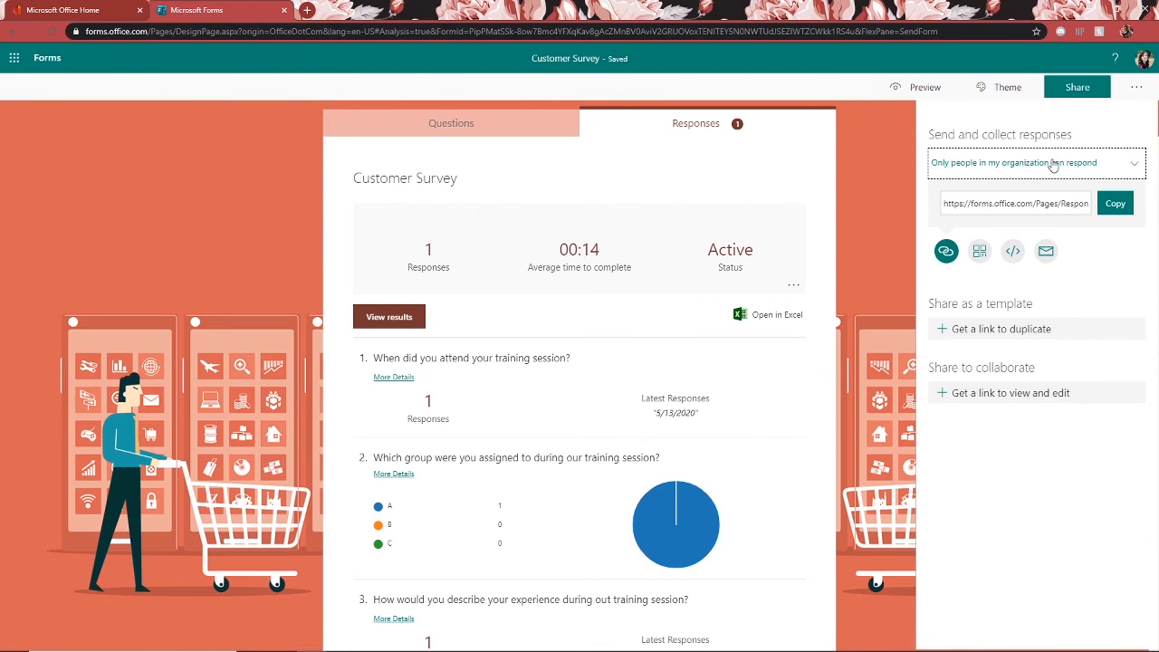
pyautogui.click(1052, 164)
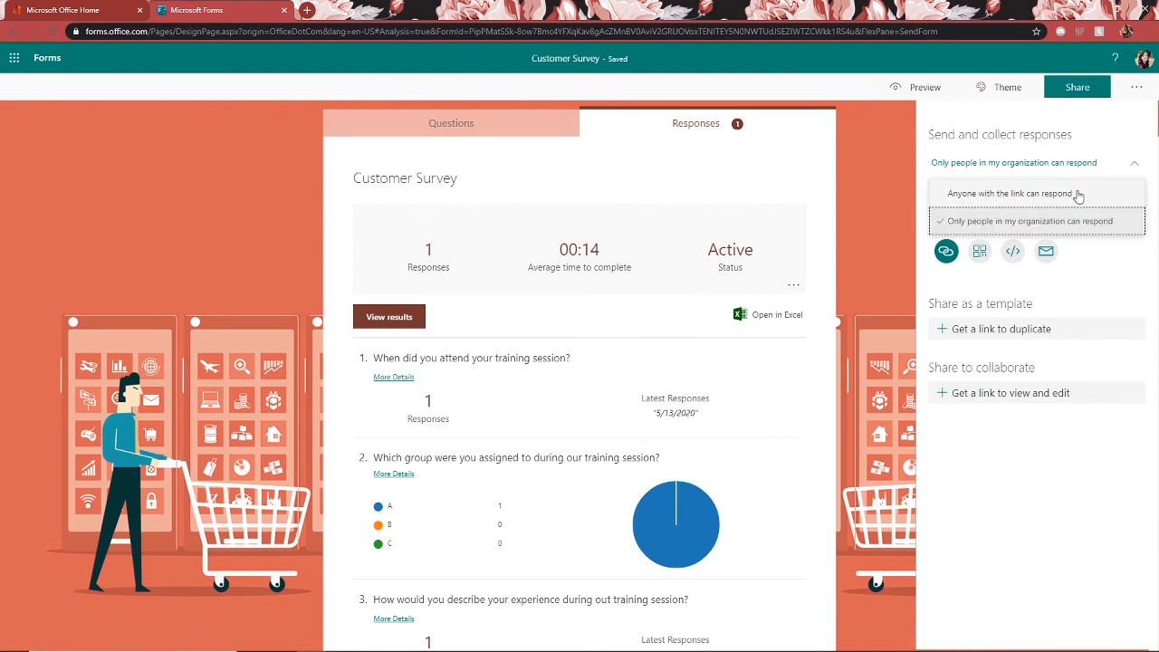
pyautogui.click(1077, 195)
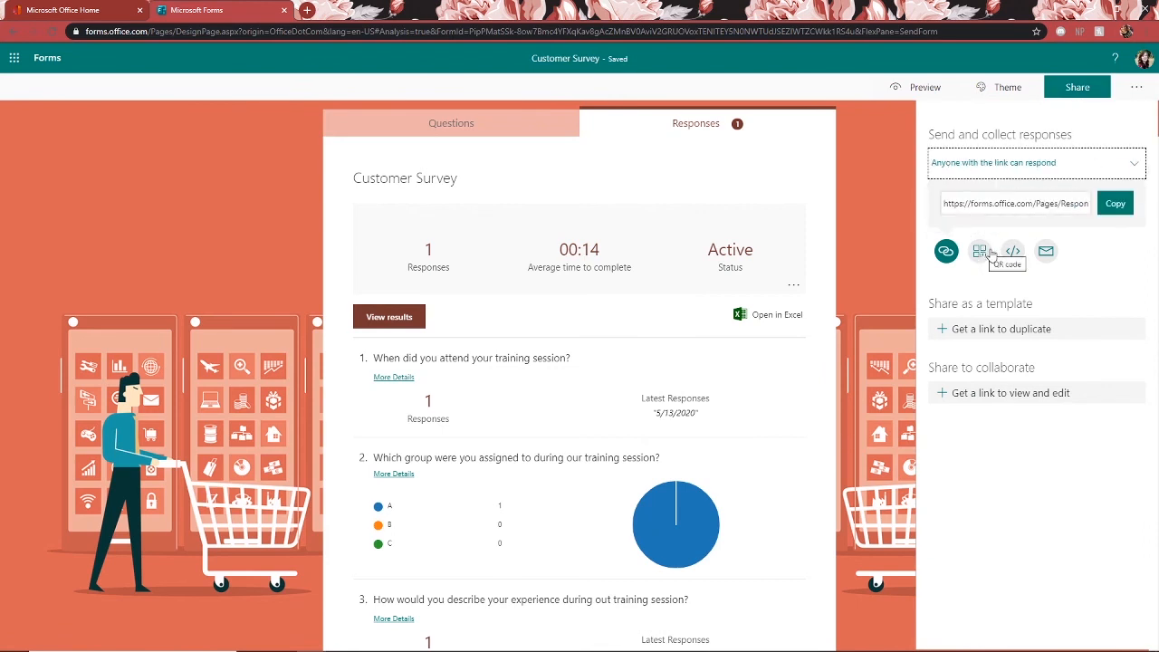